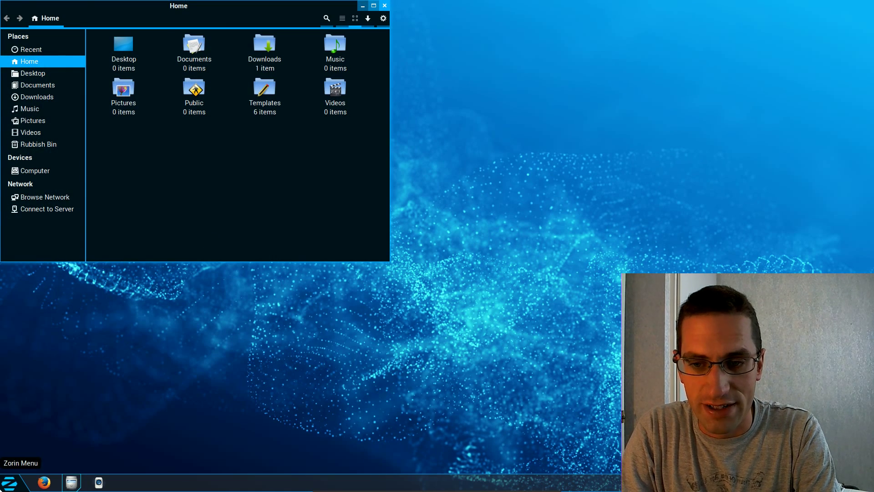
Launch System Monitor from a 'sys' menu search and move it aside to reveal Home.
left_click(9, 482)
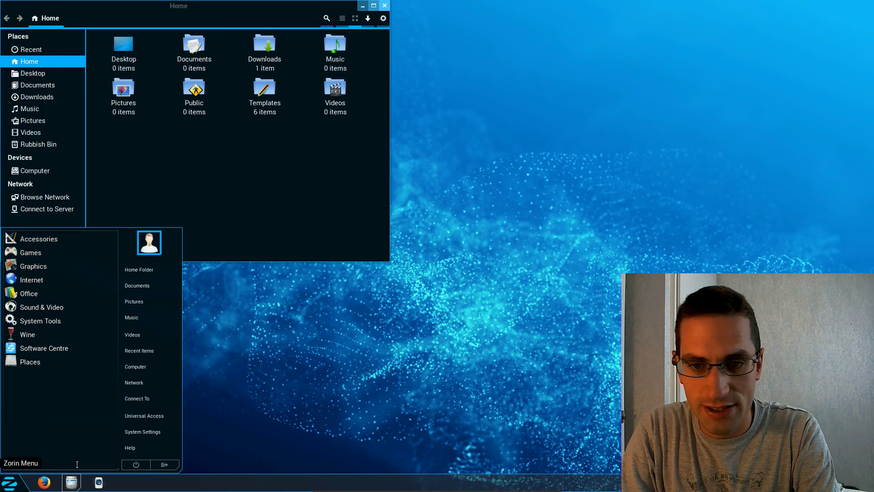
type("sys")
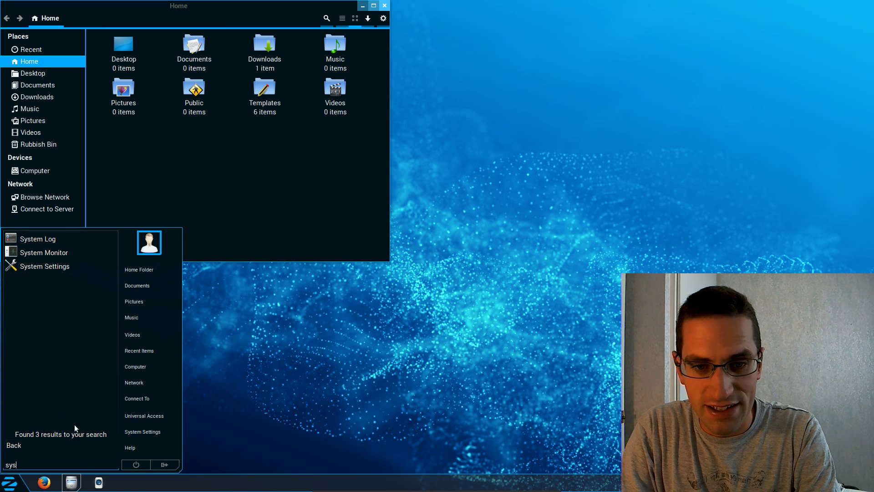
left_click(45, 252)
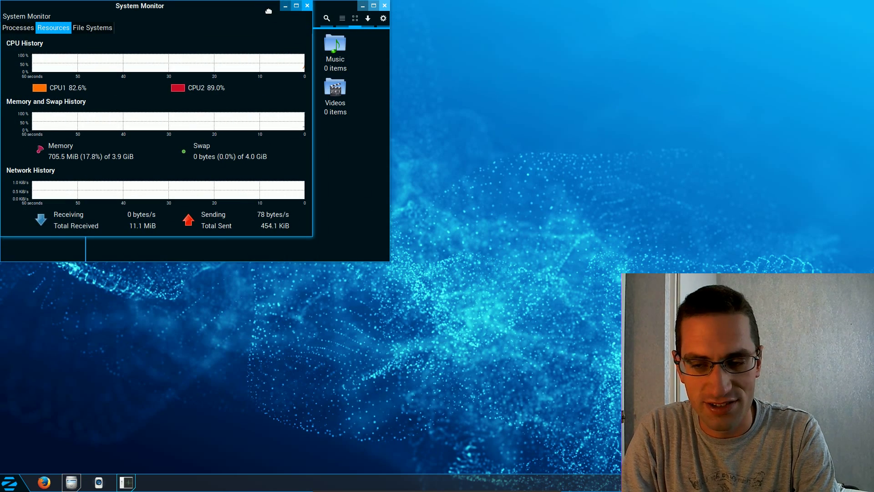
left_click_drag(268, 11, 446, 154)
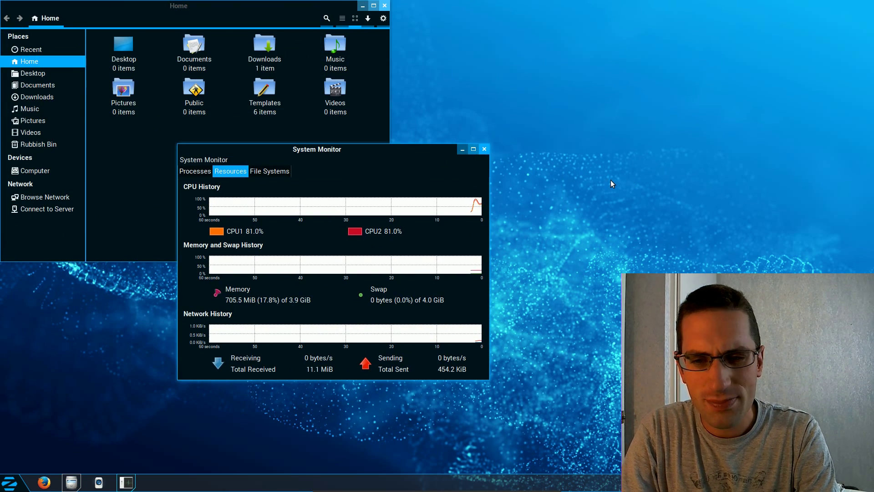
Spin the desktop cube to the next workspace and back, then close System Monitor and Home.
key("ctrl+alt+Right")
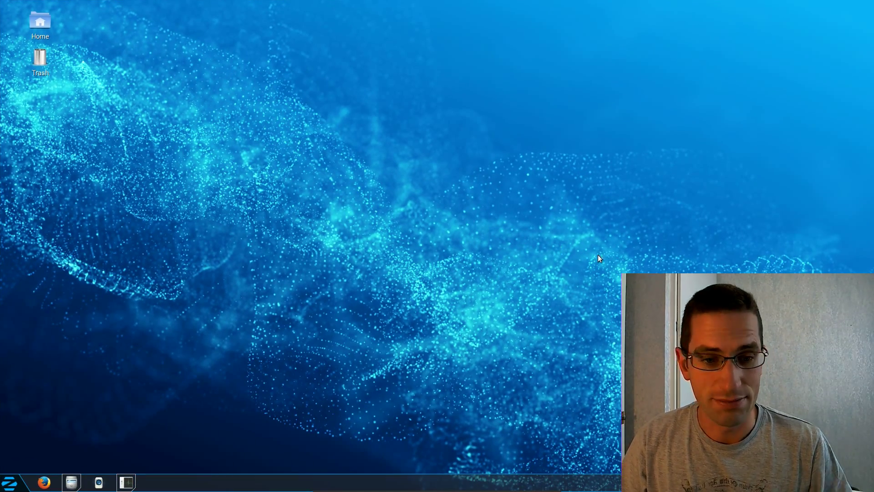
key("ctrl+alt+Right")
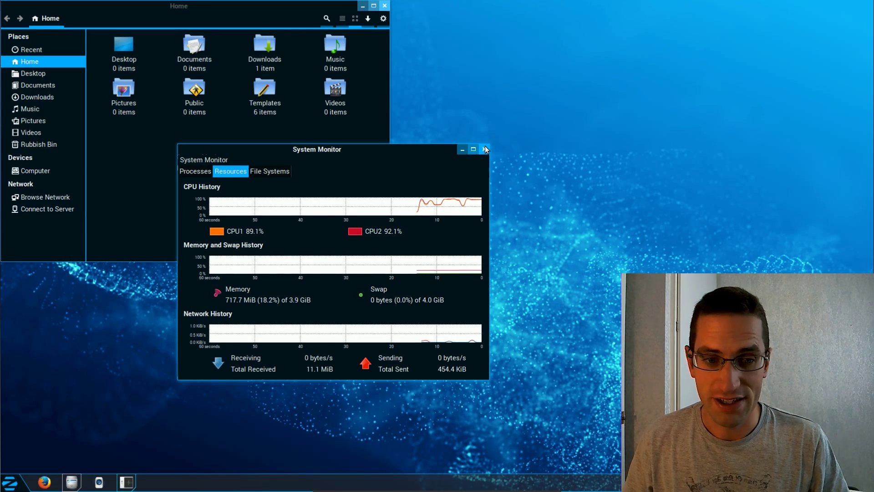
left_click(484, 149)
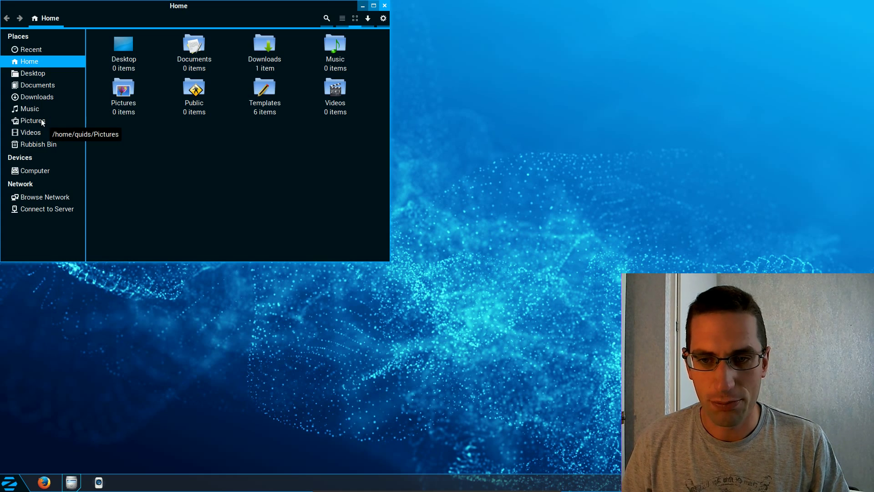
left_click(387, 7)
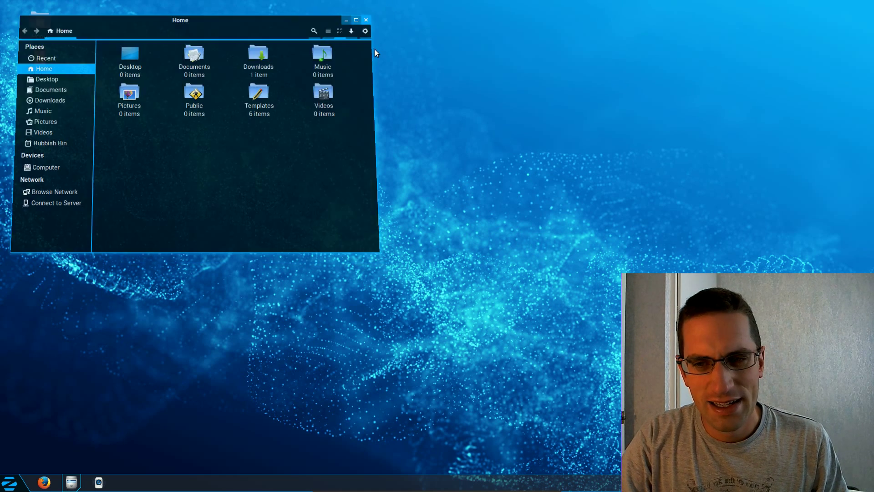
left_click(10, 482)
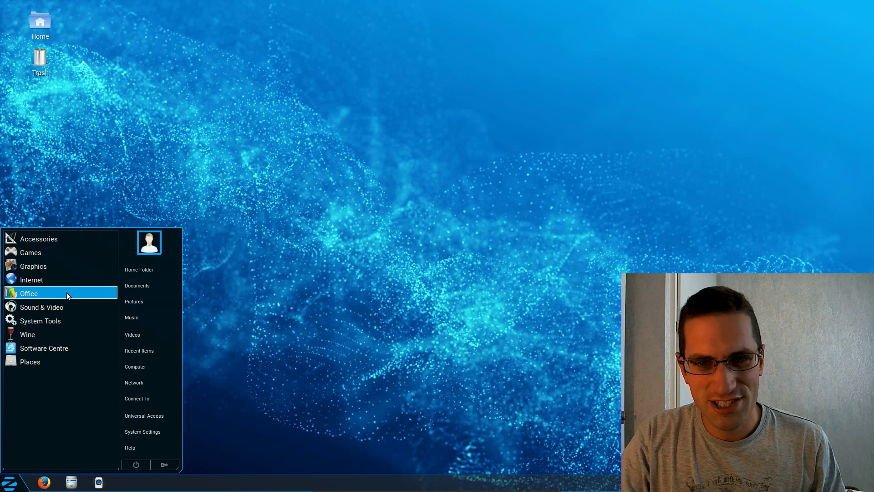
left_click(67, 292)
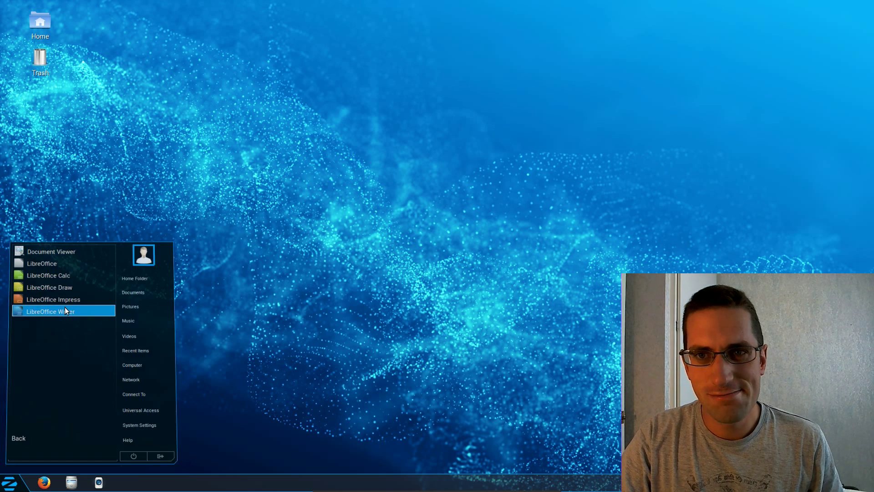
left_click(64, 311)
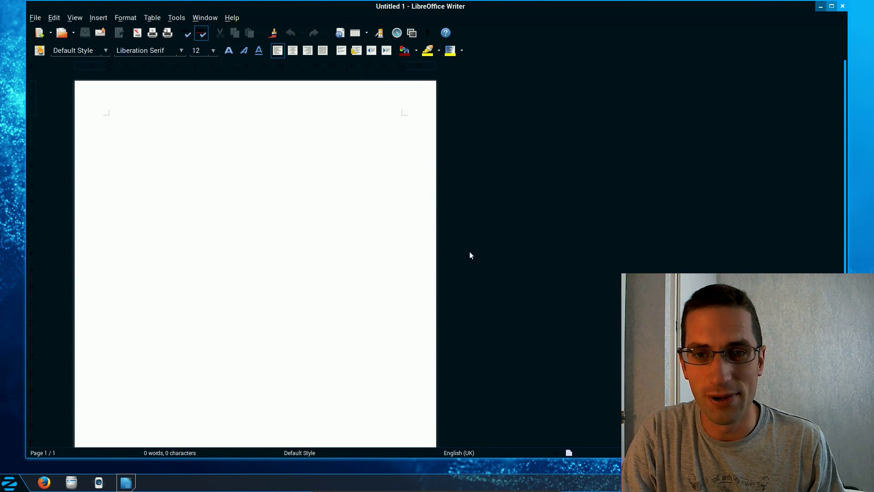
left_click(845, 5)
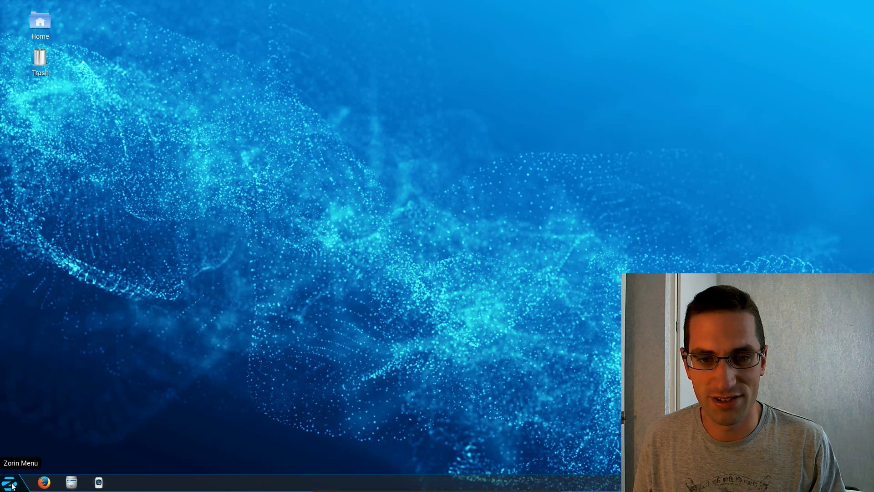
Launch PlayOnLinux from the Wine section of the Zorin Menu.
left_click(10, 483)
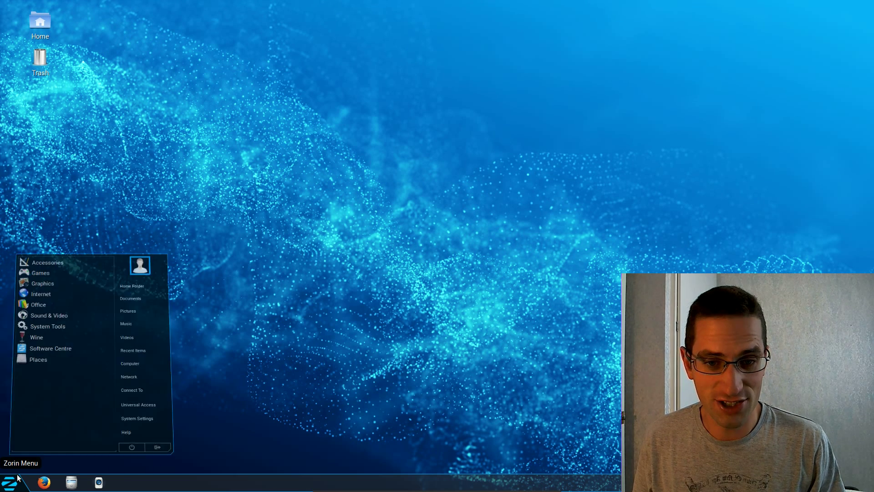
left_click(50, 335)
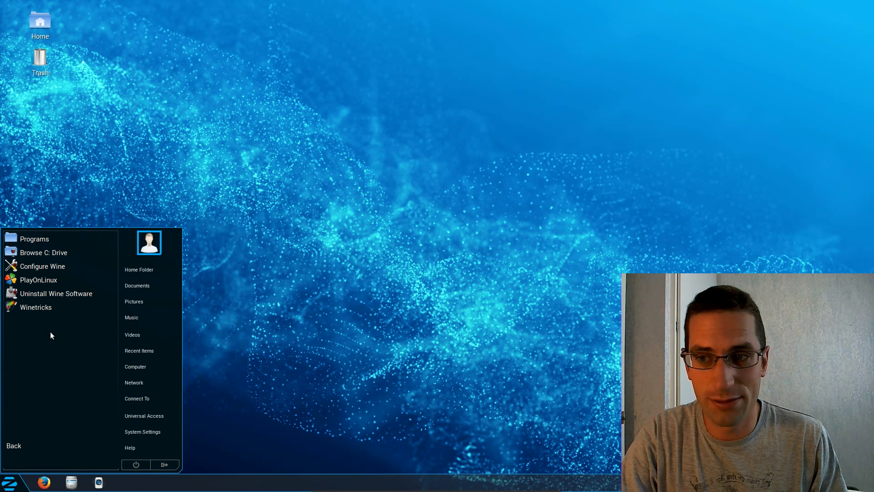
left_click(42, 280)
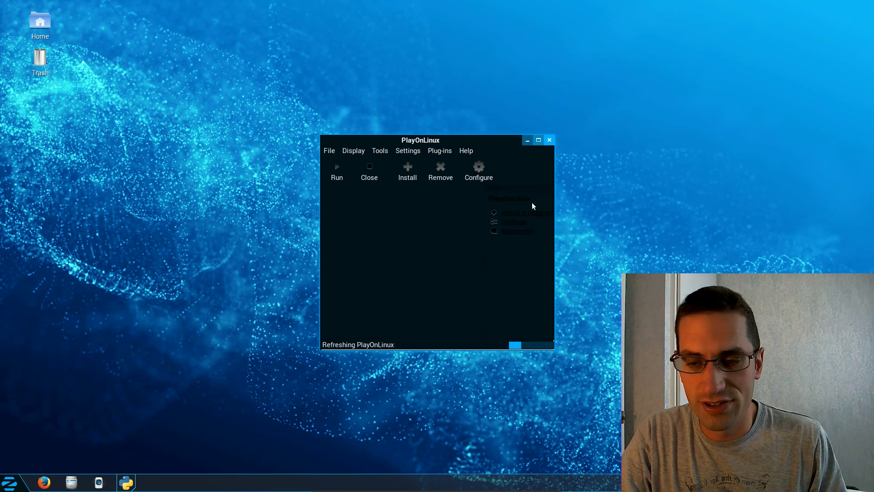
Close PlayOnLinux, confirming Yes to close all of its windows.
left_click(549, 140)
left_click(520, 263)
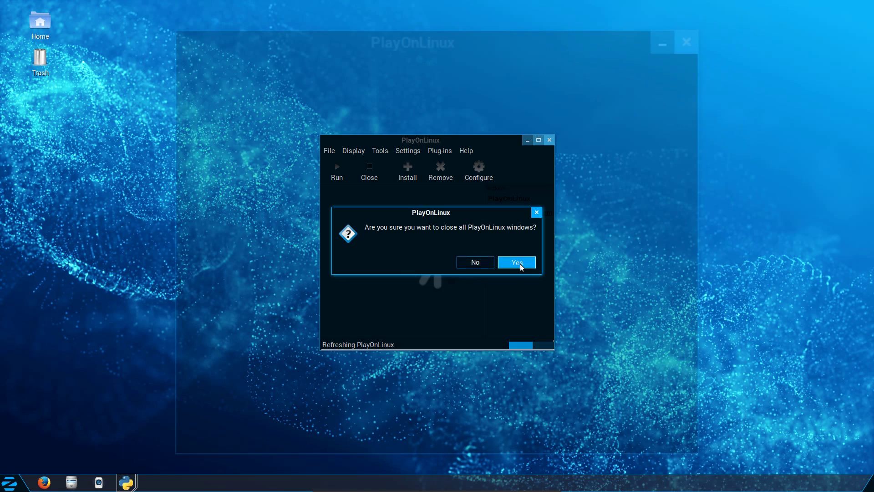
left_click(9, 482)
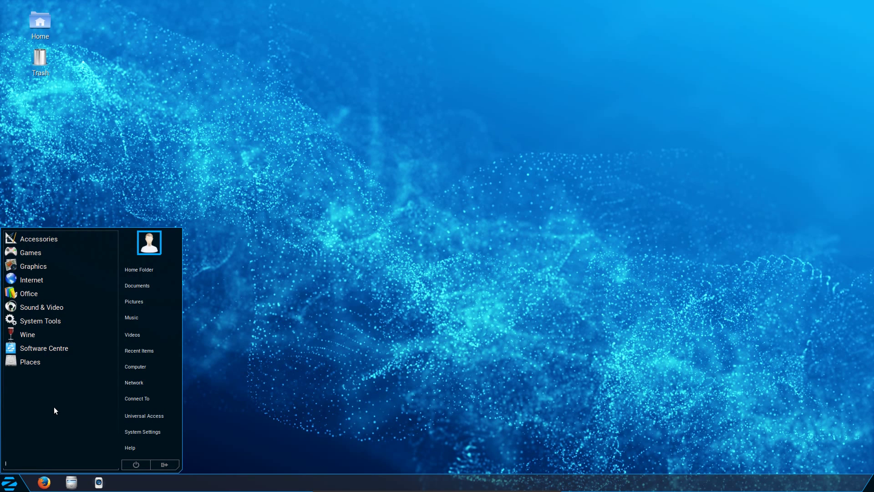
Open Zorin Look Changer via a 'look' search, apply Windows XP and dismiss the success message.
type("look")
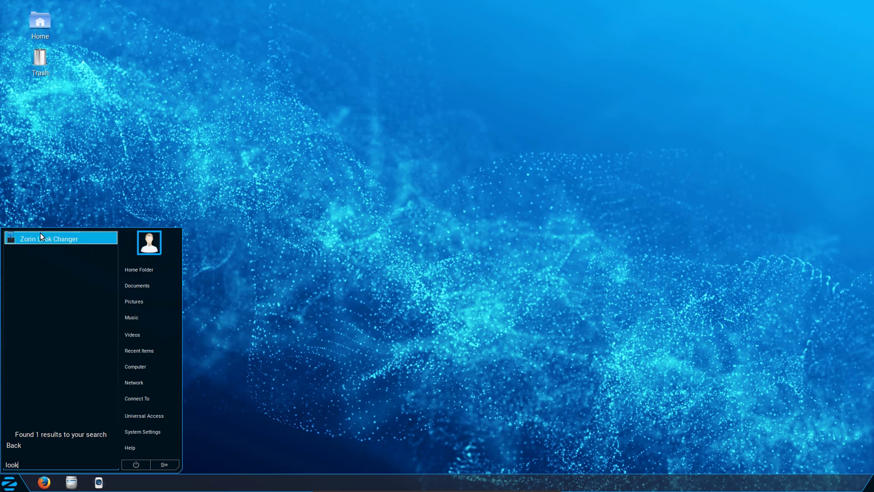
left_click(45, 246)
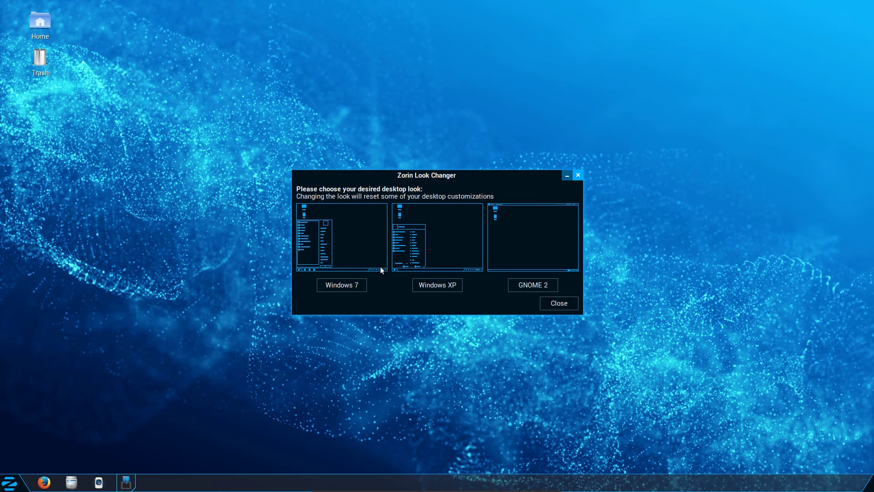
left_click(428, 286)
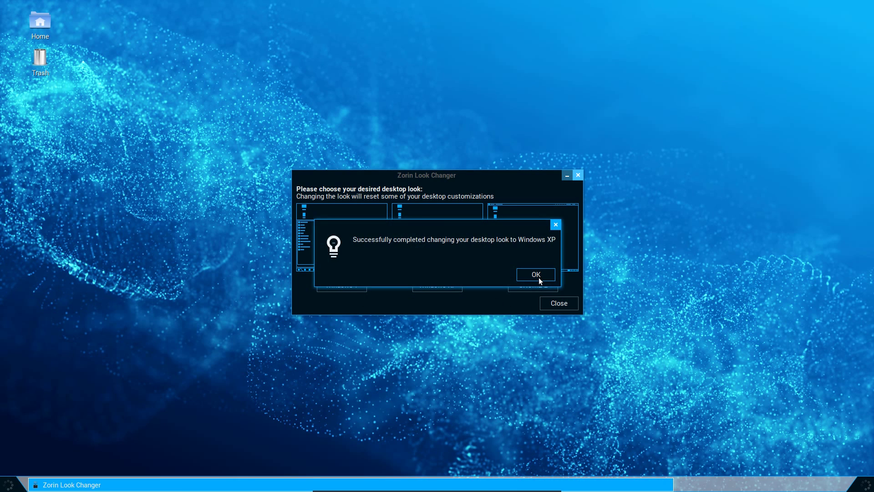
left_click(537, 276)
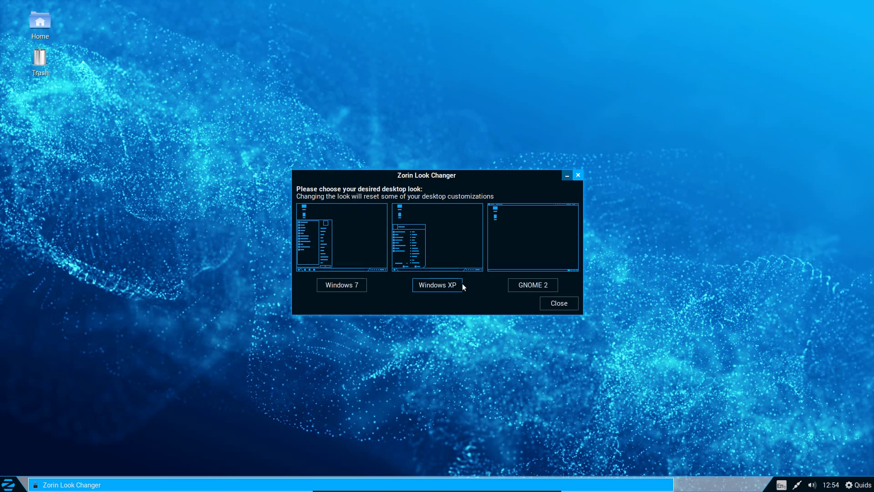
left_click(13, 486)
mouse_move(42, 453)
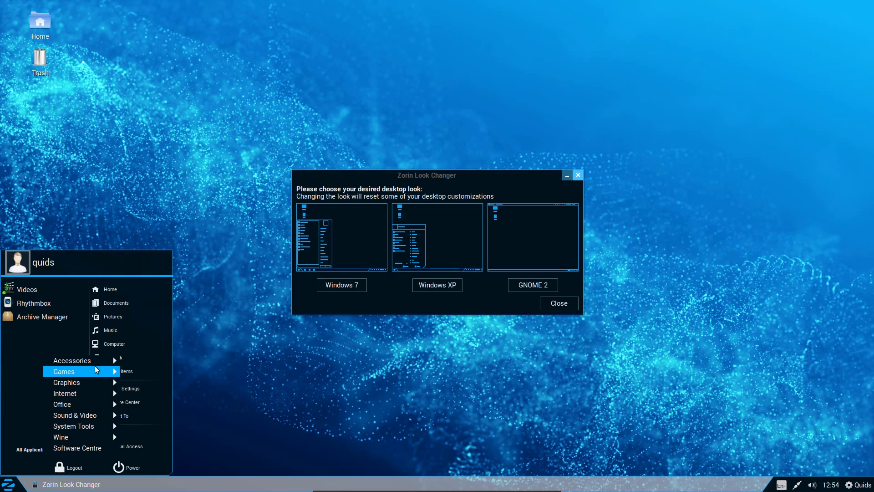
mouse_move(97, 365)
left_click(167, 413)
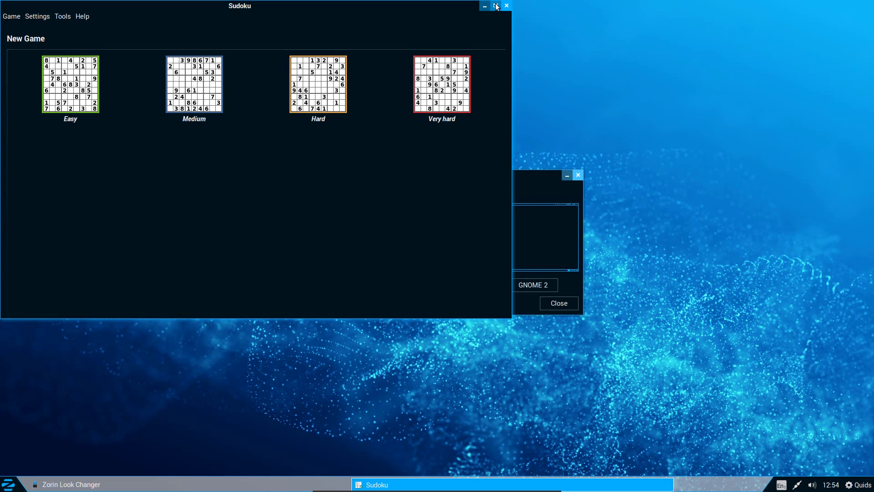
left_click(506, 5)
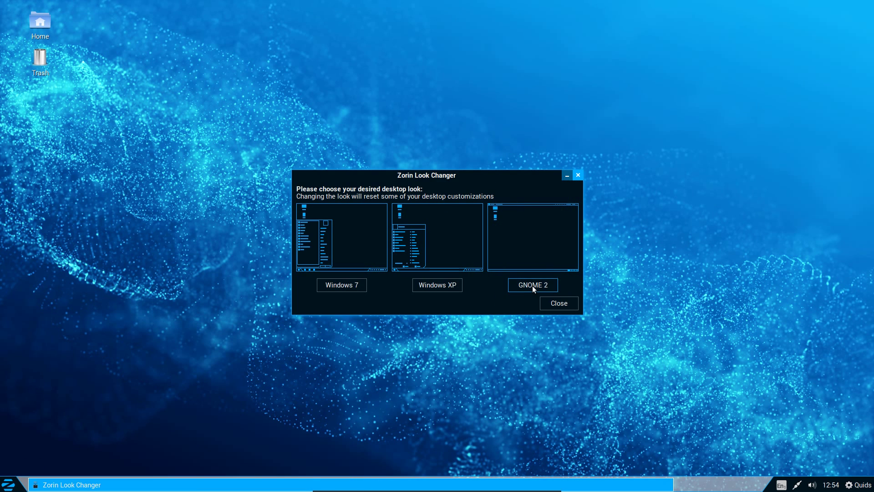
Apply the GNOME 2 look, open and close Sudoku, then confirm the Windows 7 look.
left_click(533, 286)
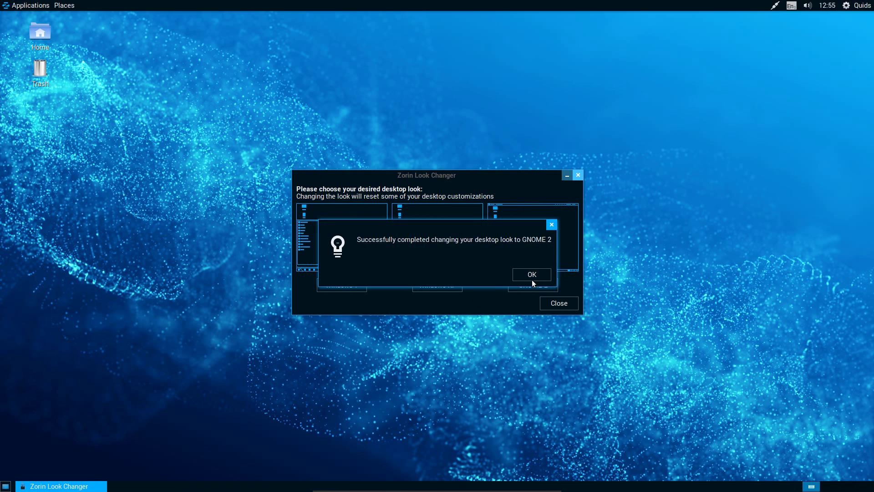
left_click(531, 275)
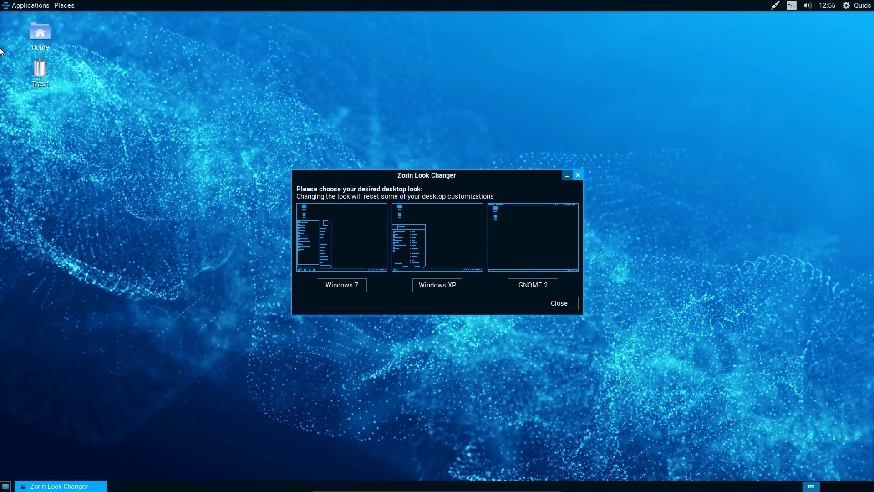
left_click(6, 6)
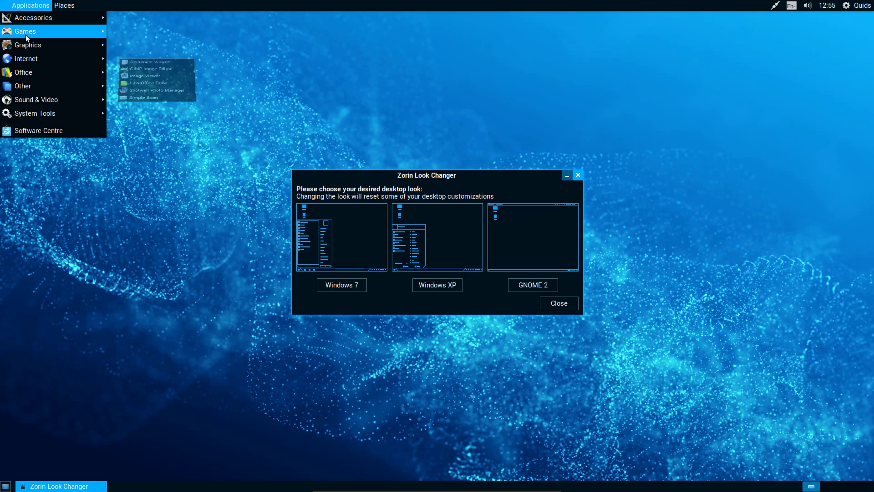
mouse_move(25, 34)
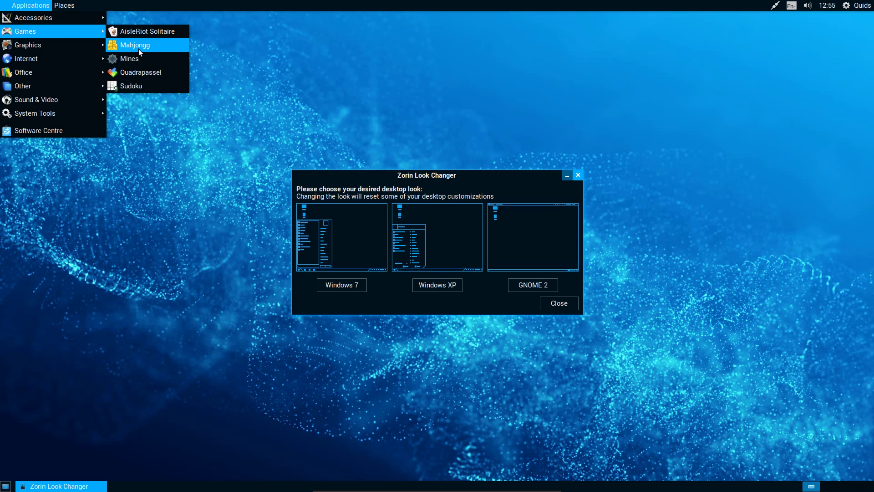
left_click(137, 86)
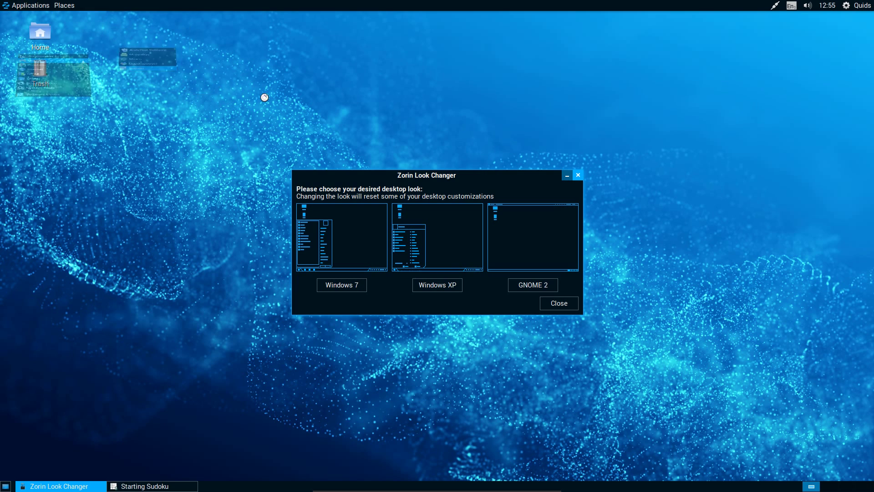
left_click(507, 169)
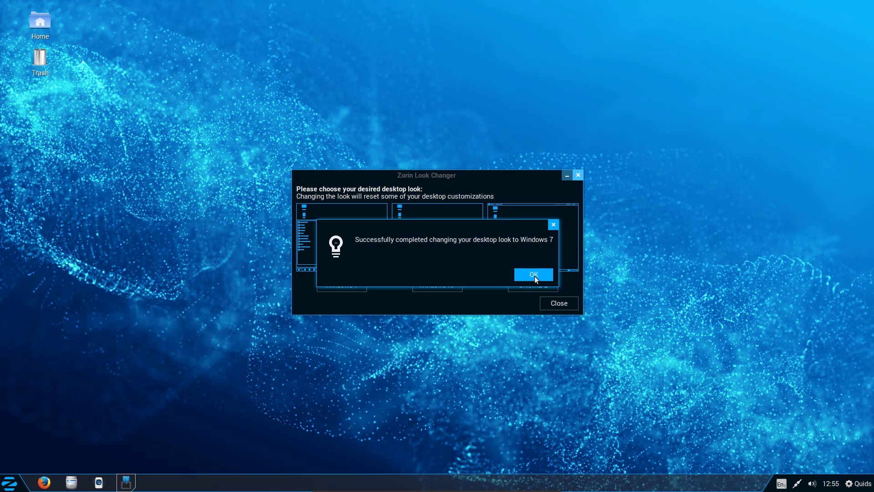
left_click(534, 276)
Close Look Changer, open Zorin Theme Changer via a 'the' search, and apply Zorin Light.
left_click(548, 302)
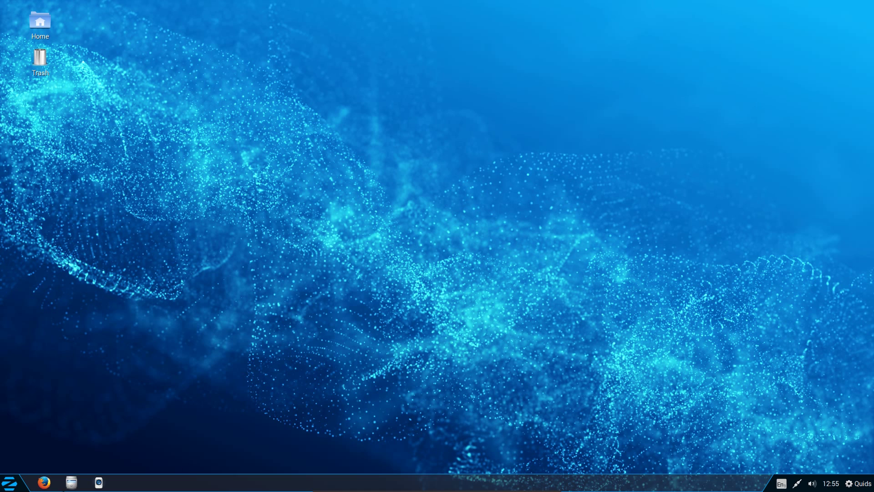
left_click(9, 483)
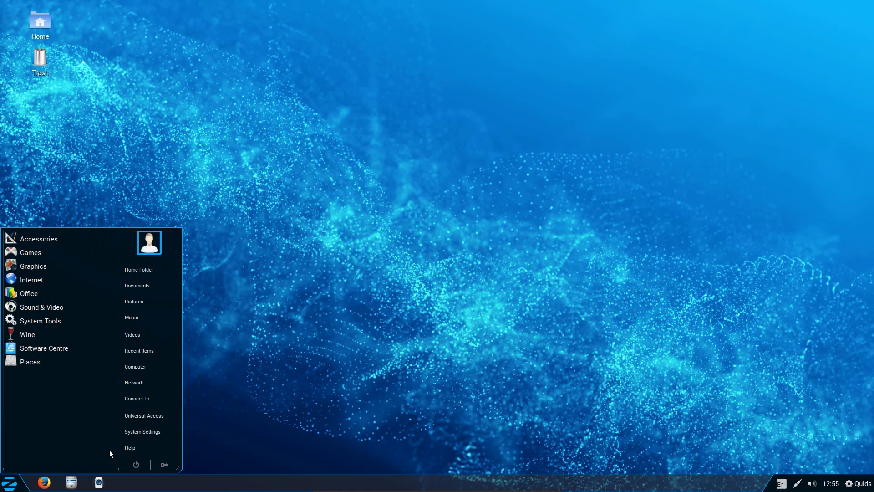
type("the")
left_click(46, 240)
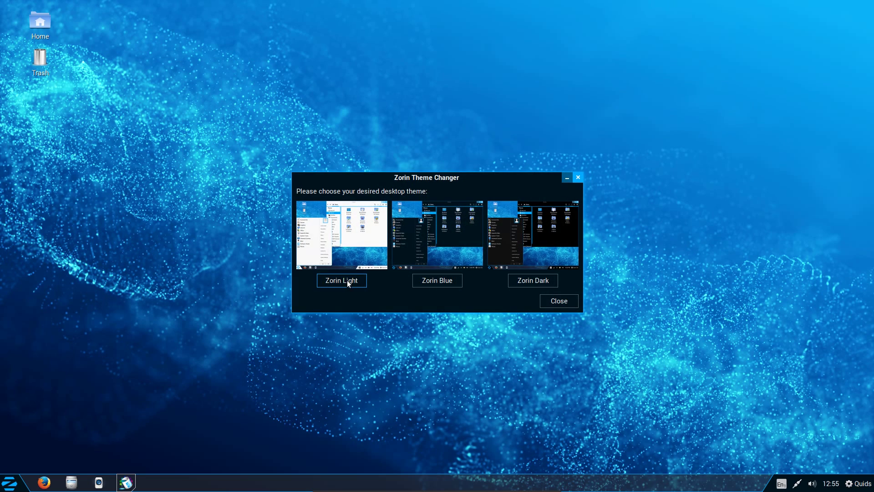
left_click(347, 280)
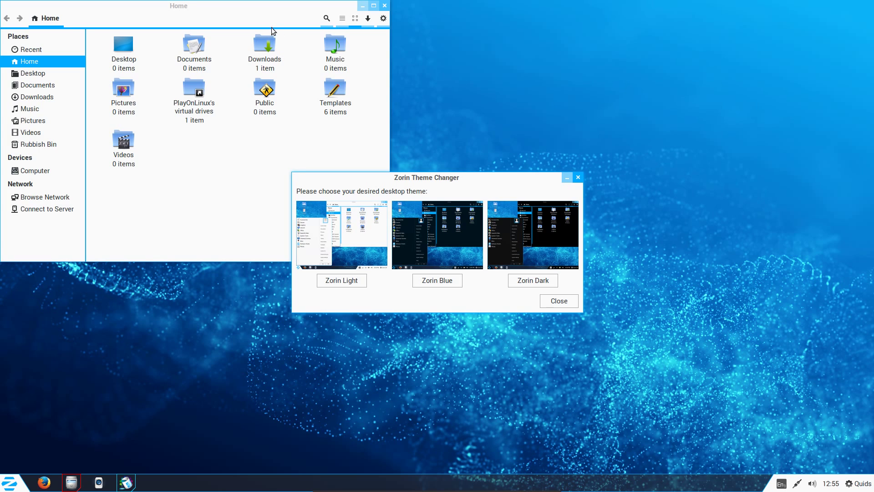
Close the Home window, then launch and close Sudoku from the Games category.
left_click(386, 6)
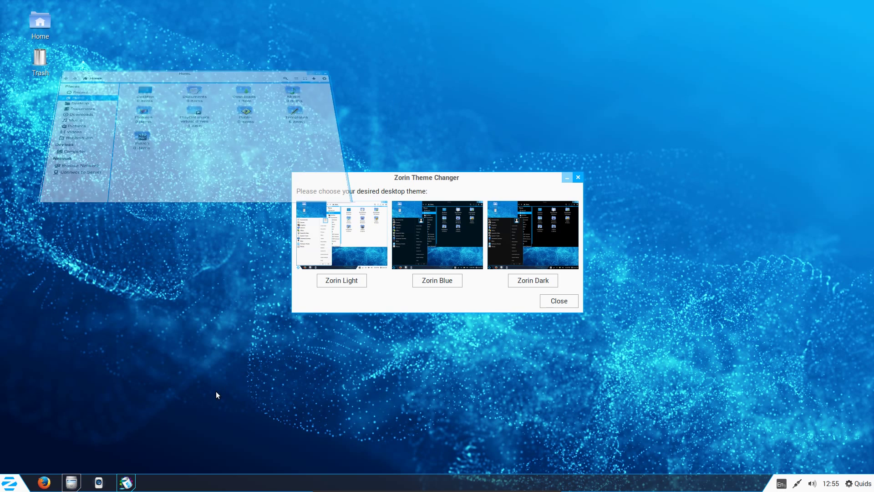
left_click(10, 483)
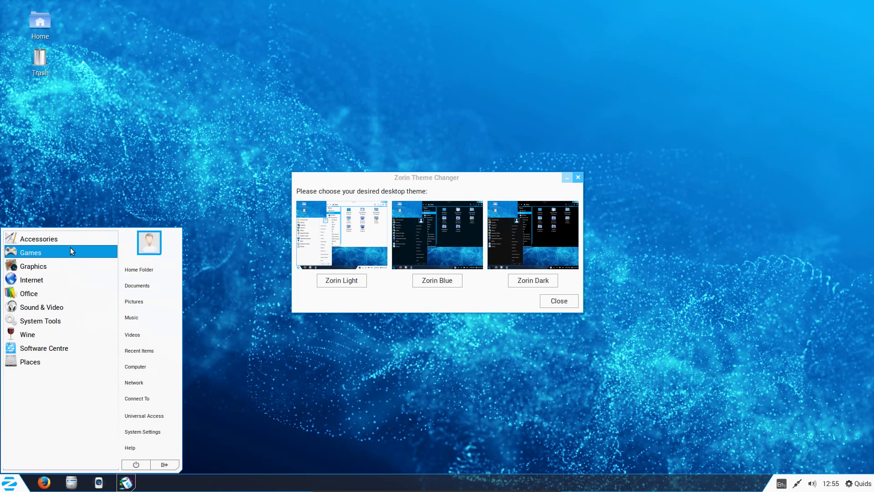
left_click(70, 248)
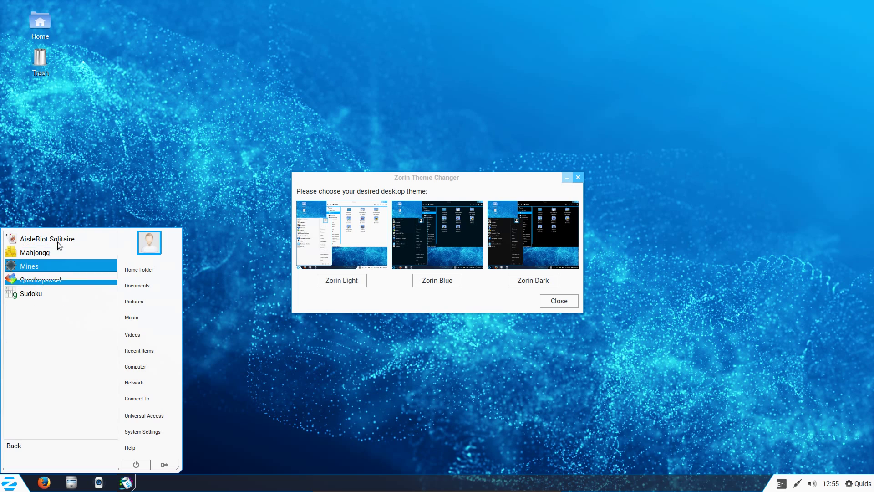
left_click(48, 296)
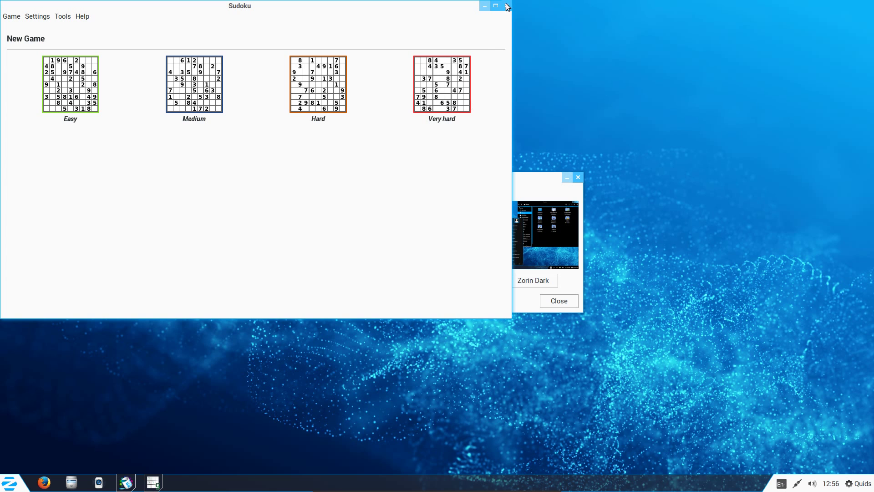
left_click(507, 6)
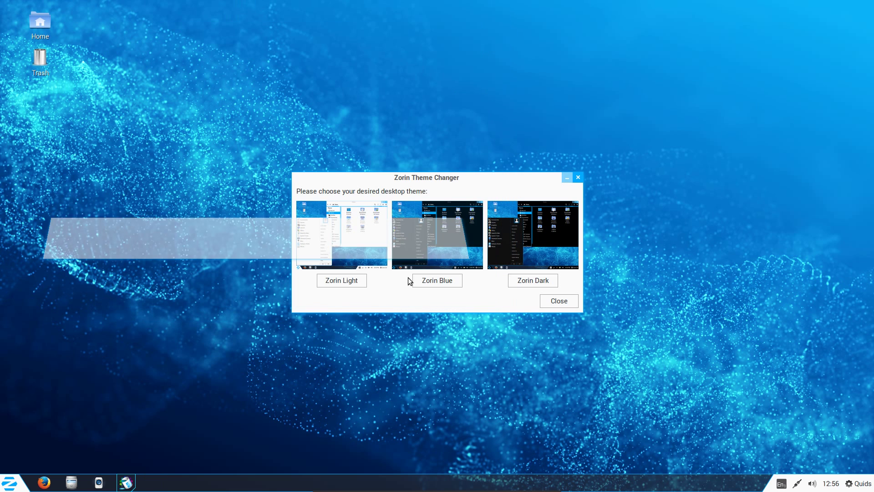
Try the Zorin Blue theme, then apply Zorin Dark.
left_click(437, 284)
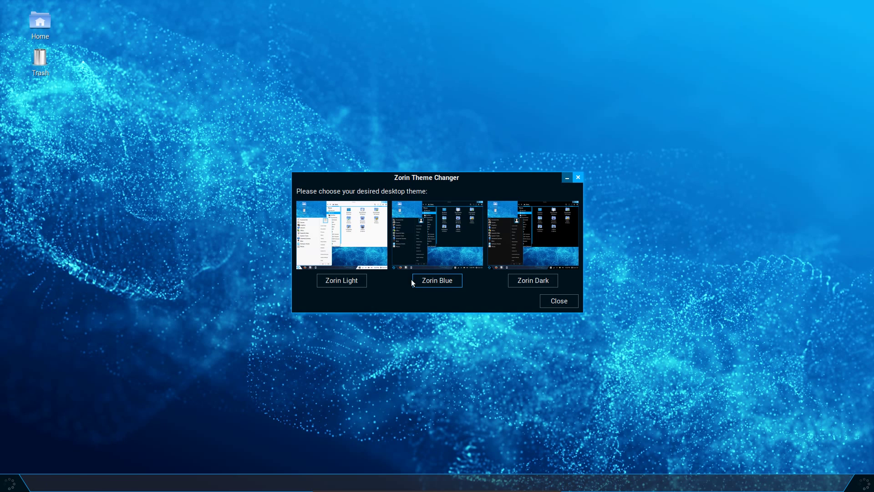
left_click(537, 281)
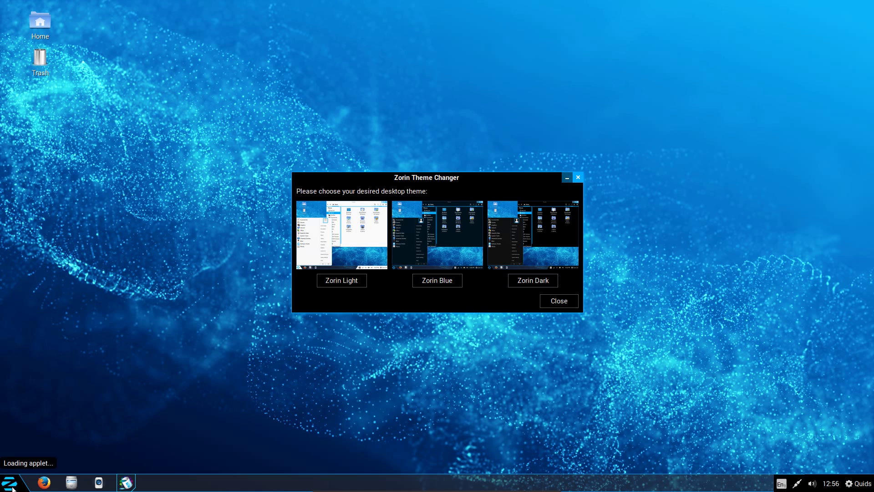
left_click(10, 484)
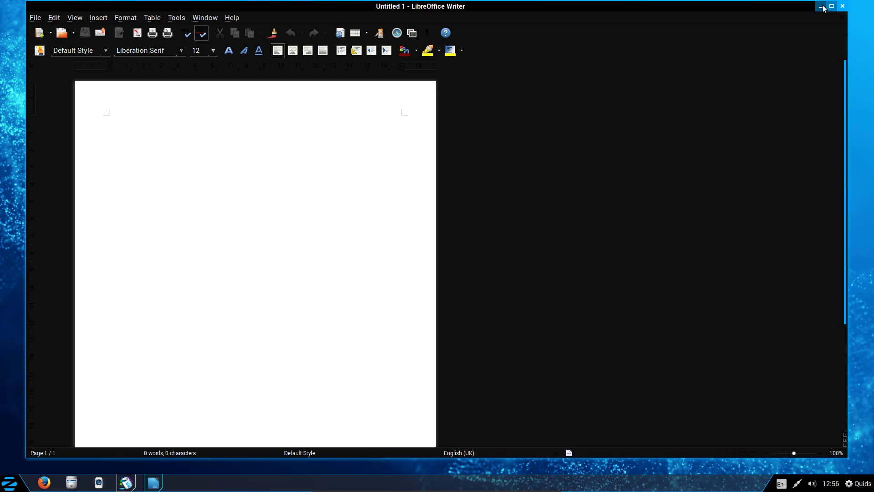
Scroll the blank Untitled 1 document and close LibreOffice Writer.
scroll(834, 249, "down", 5)
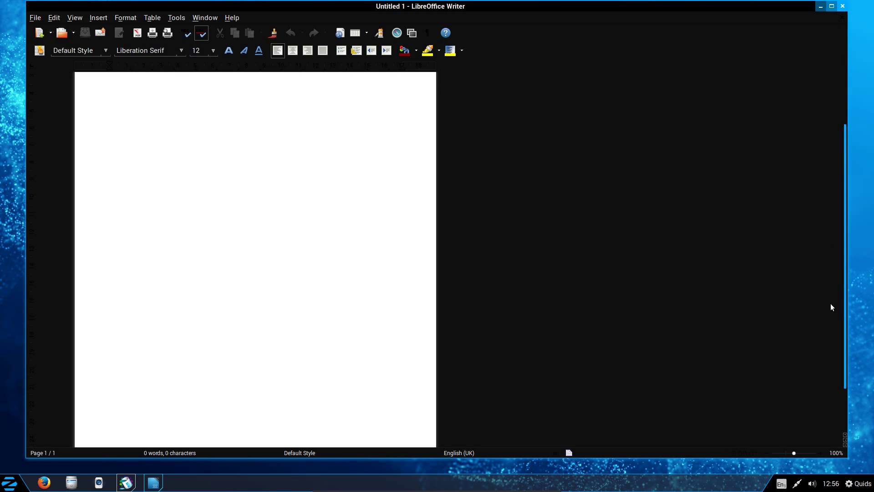
left_click(841, 7)
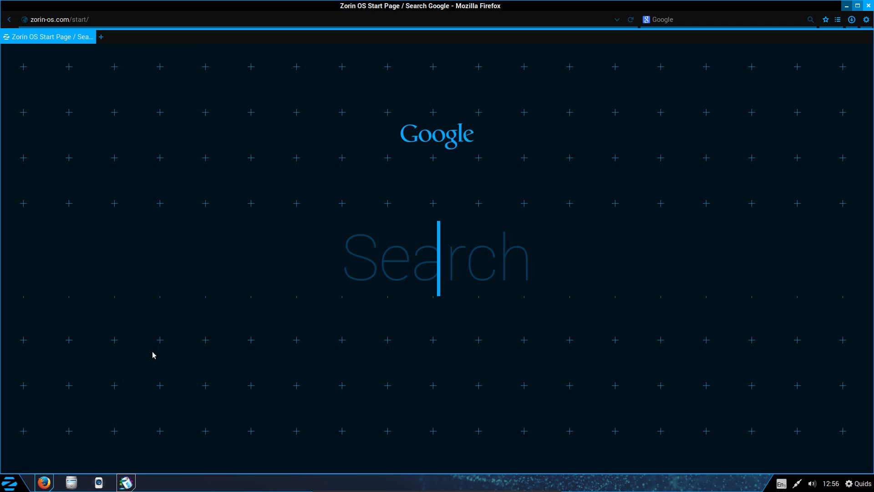
Switch the Zorin start page search to YouTube and search for the reviewer's channel name.
mouse_move(423, 125)
left_click(474, 138)
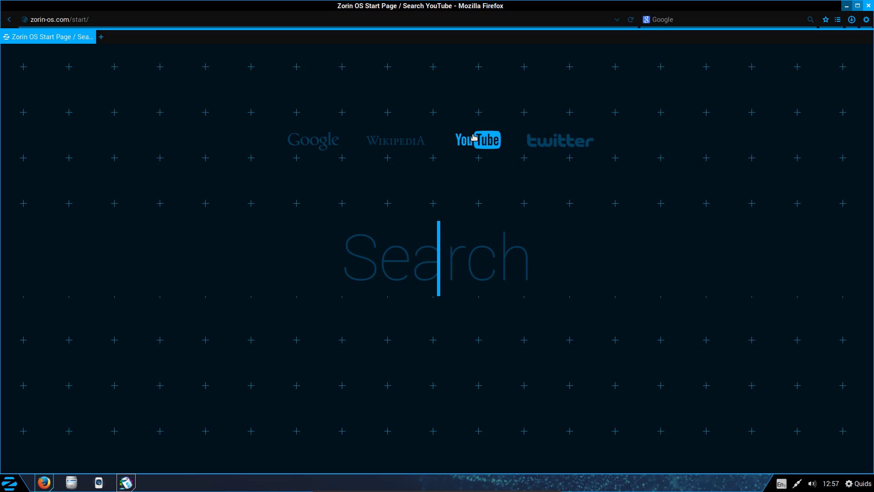
type("quids")
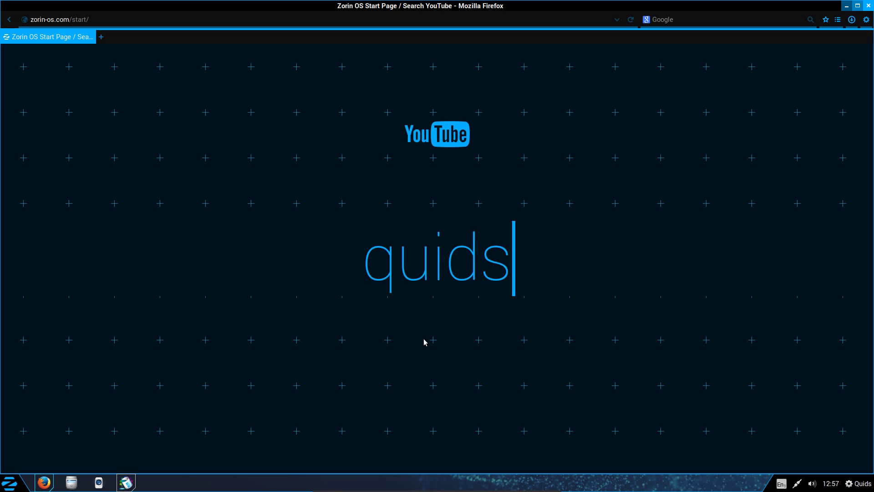
type("up")
key("Return")
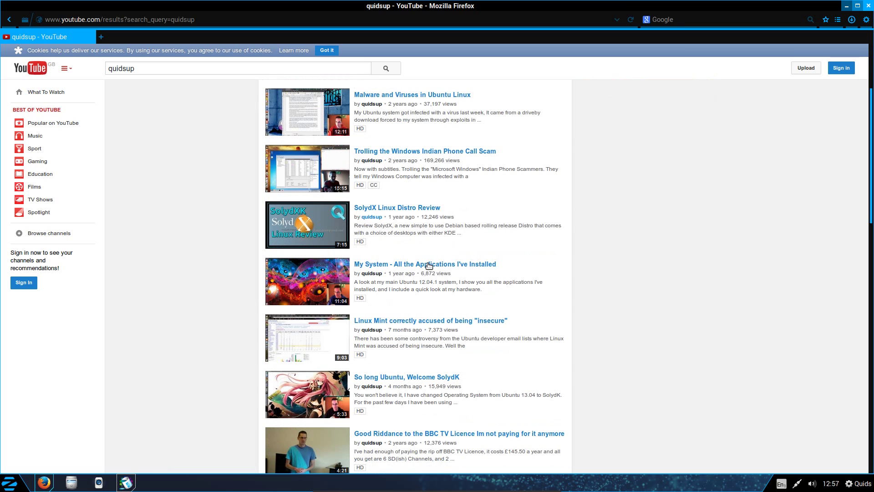
Add 'zorin' to the YouTube search and open the Zorin OS 8 Ultimate Linux Review video.
scroll(430, 265, "up", 5)
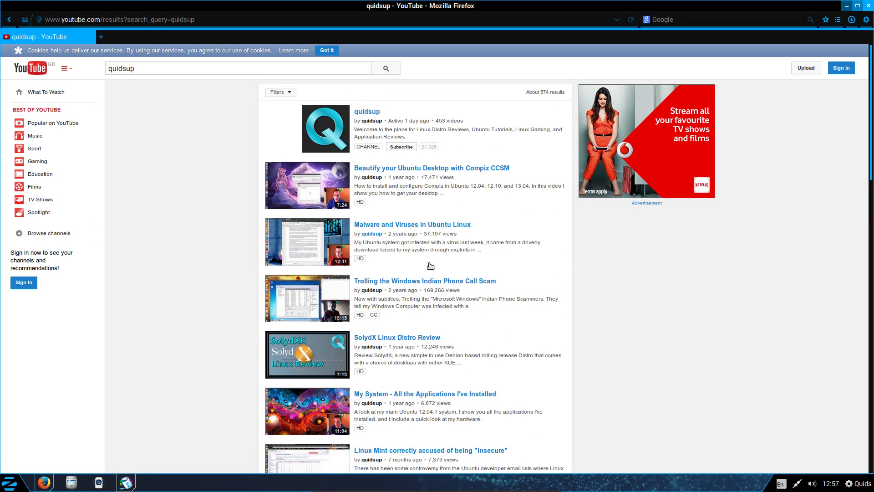
left_click(233, 66)
type("zorin")
key("Return")
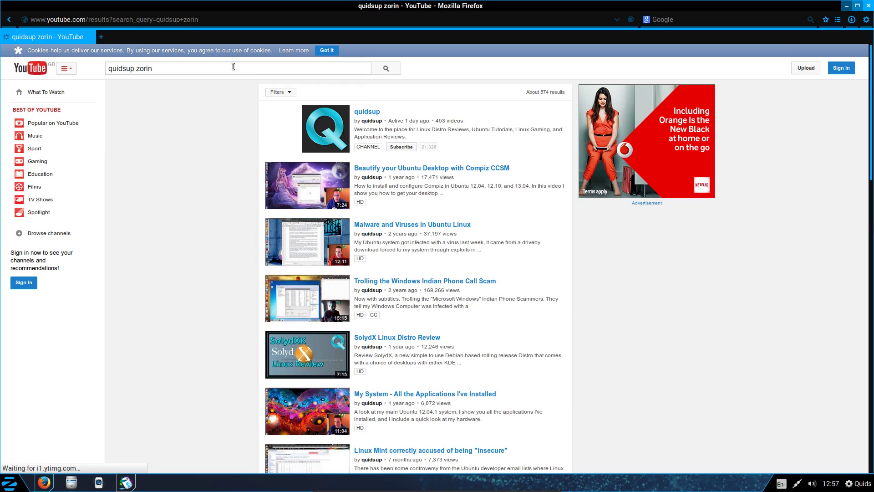
left_click(309, 178)
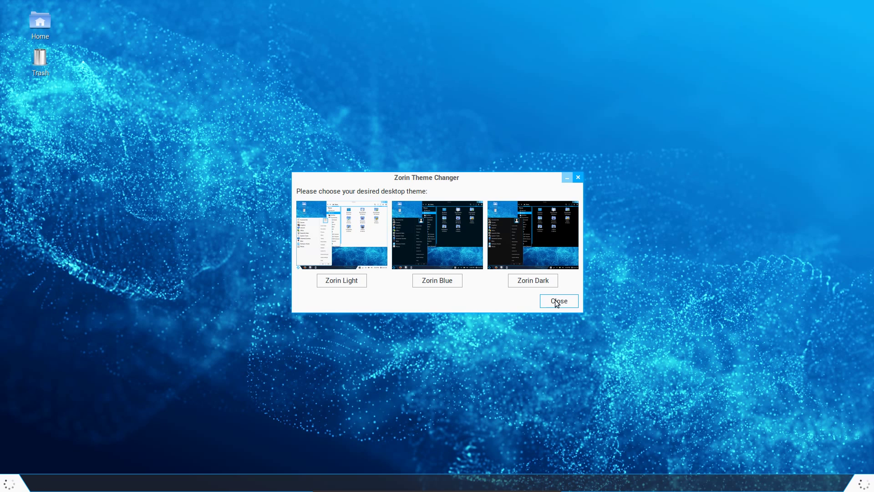
Close Zorin Theme Changer and open the dock's preferences from its context menu.
left_click(557, 302)
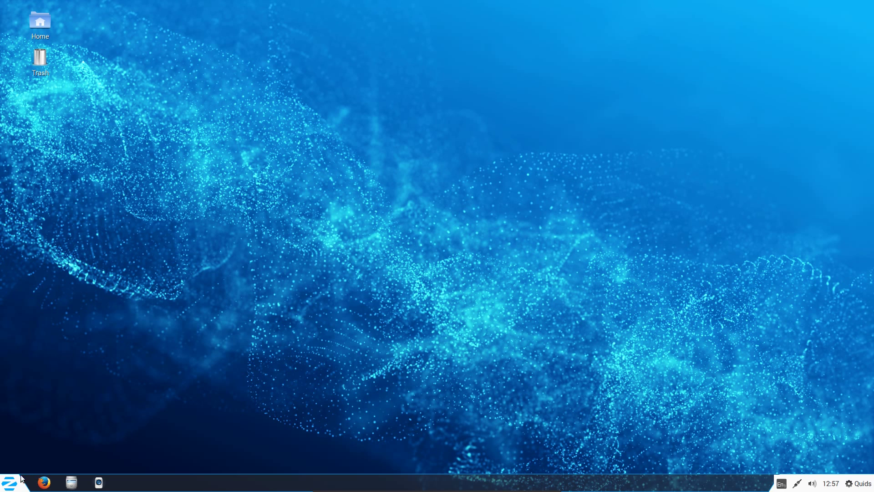
right_click(273, 482)
left_click(246, 485)
right_click(266, 489)
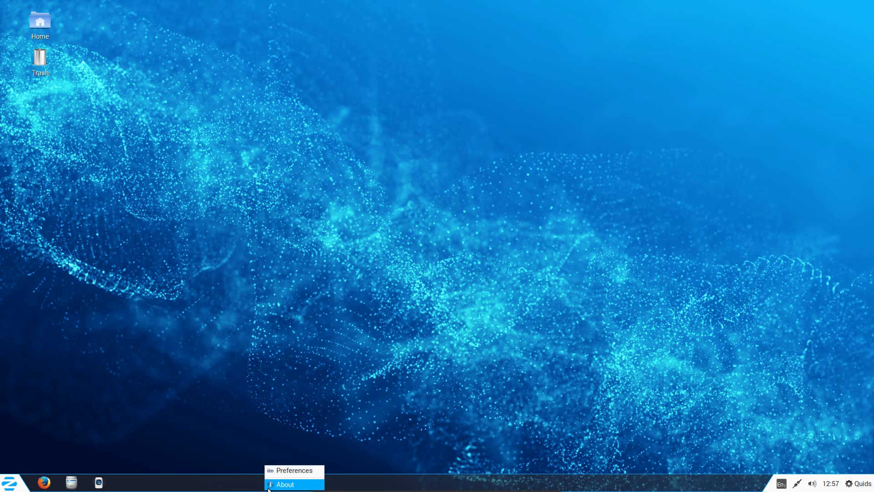
left_click(281, 470)
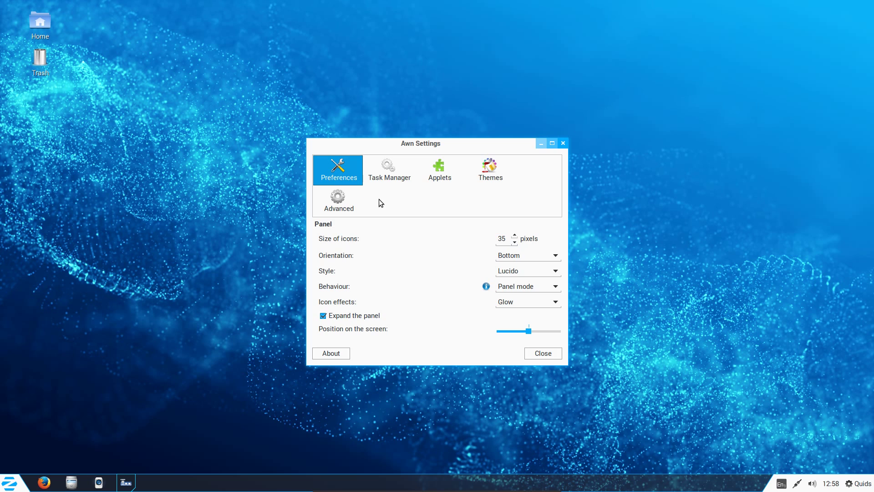
Select the ZorinBlue theme in the dock's Themes list and apply it.
left_click(480, 171)
scroll(422, 272, "down", 5)
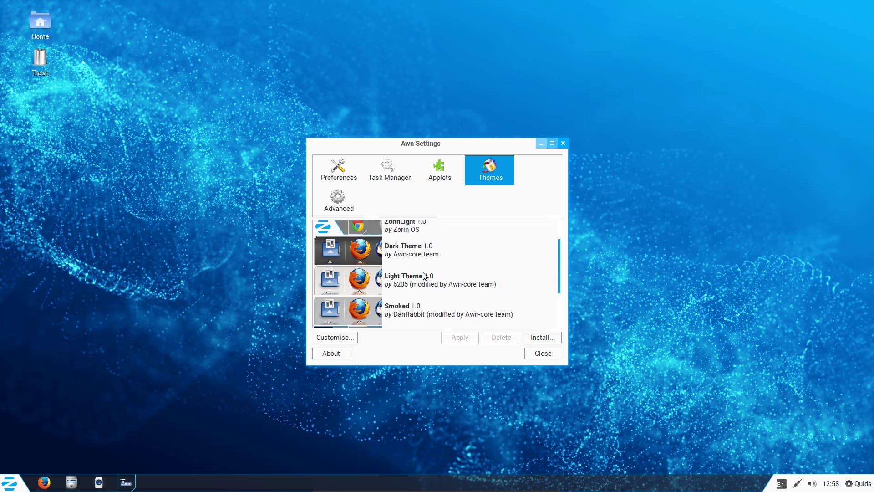
scroll(416, 285, "down", 1)
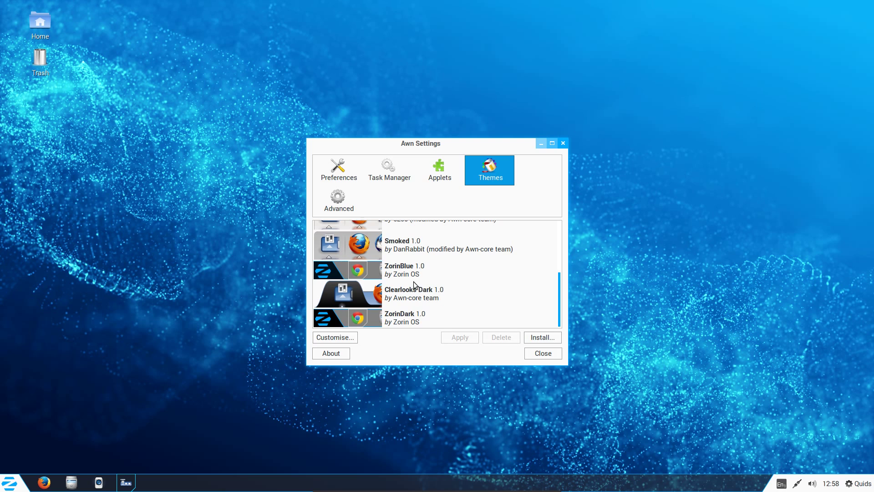
left_click(390, 268)
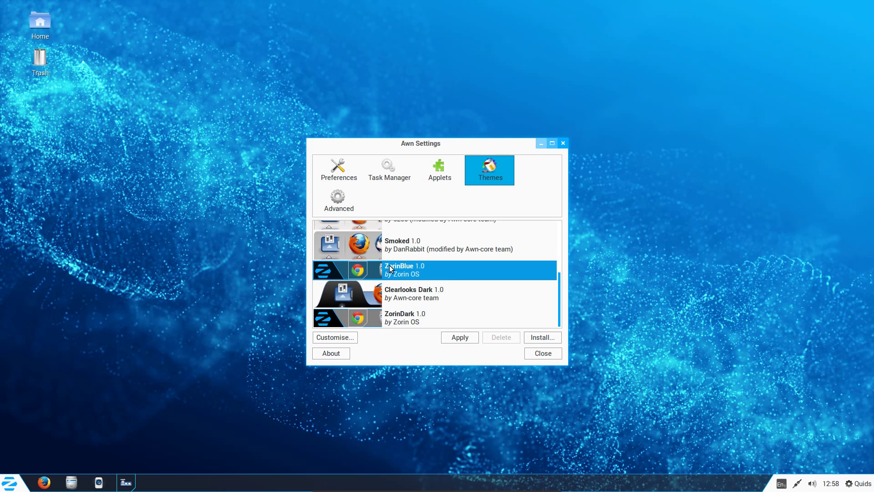
left_click(469, 338)
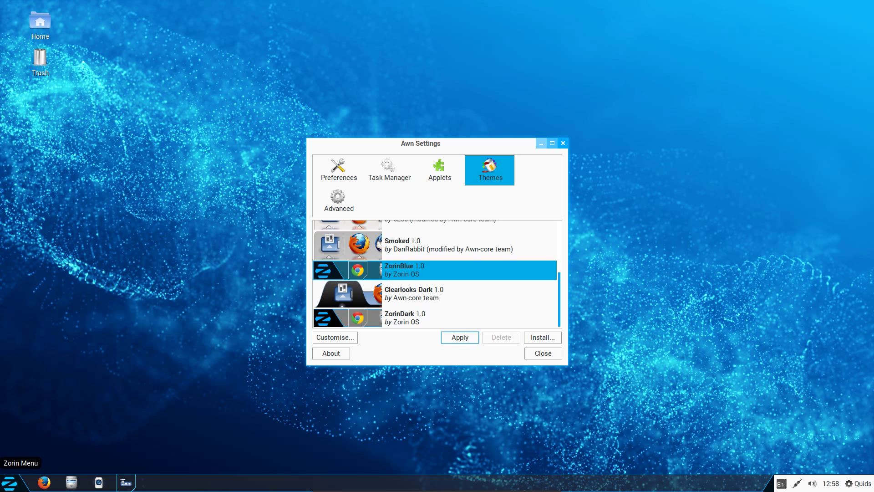
left_click(9, 483)
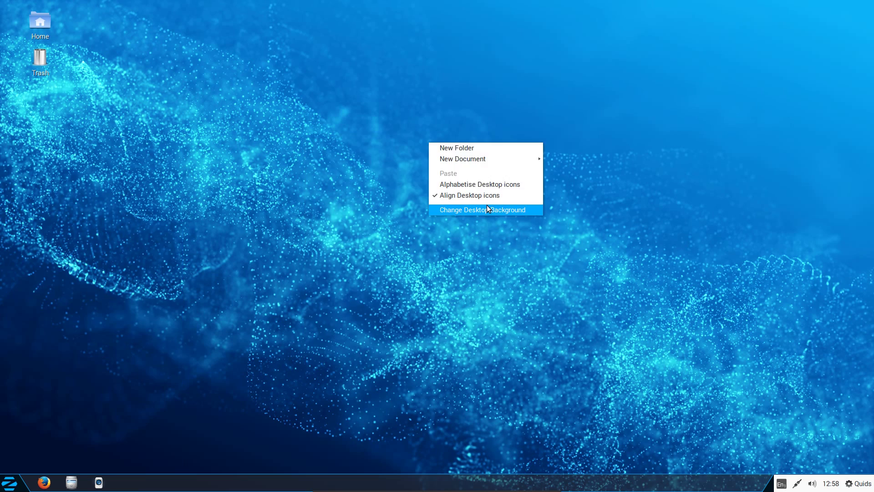
Open the desktop background settings and try the plain blue and Sunset wallpapers.
left_click(487, 207)
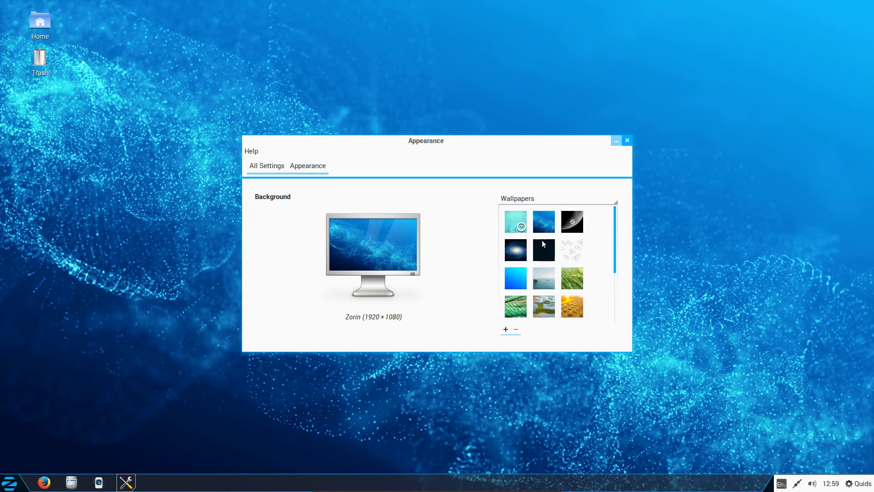
scroll(542, 241, "down", 4)
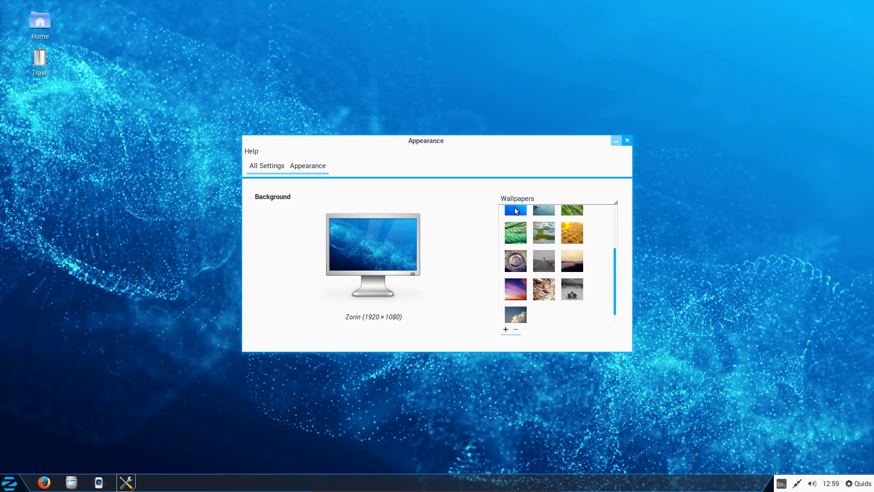
left_click(514, 207)
left_click(518, 295)
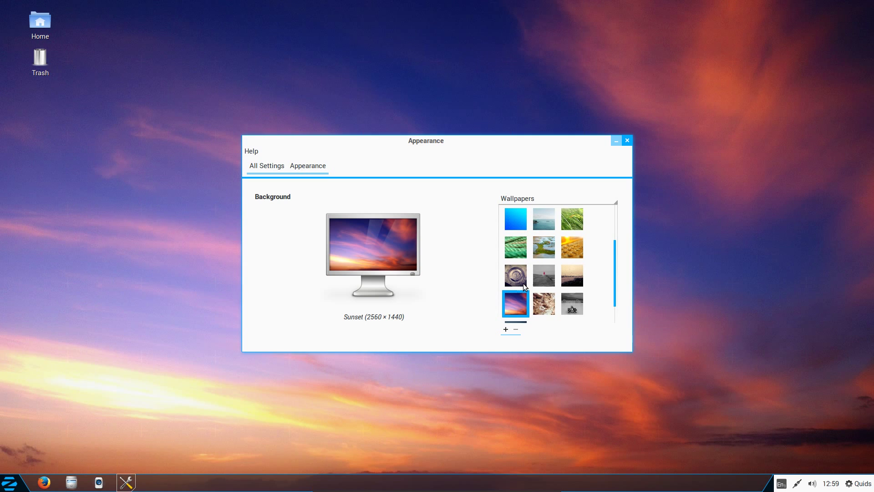
Try the Grey hexagon and Moon wallpapers, then restore the blue Zorin wallpaper.
scroll(523, 283, "up", 2)
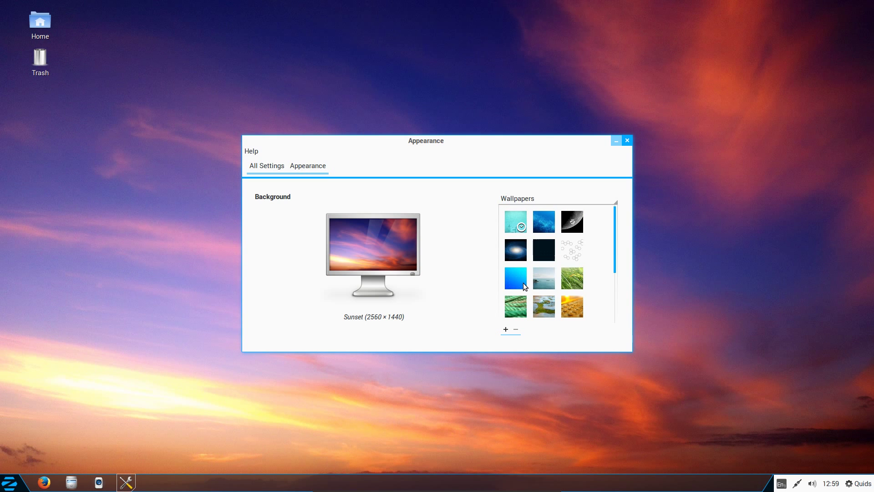
left_click(575, 256)
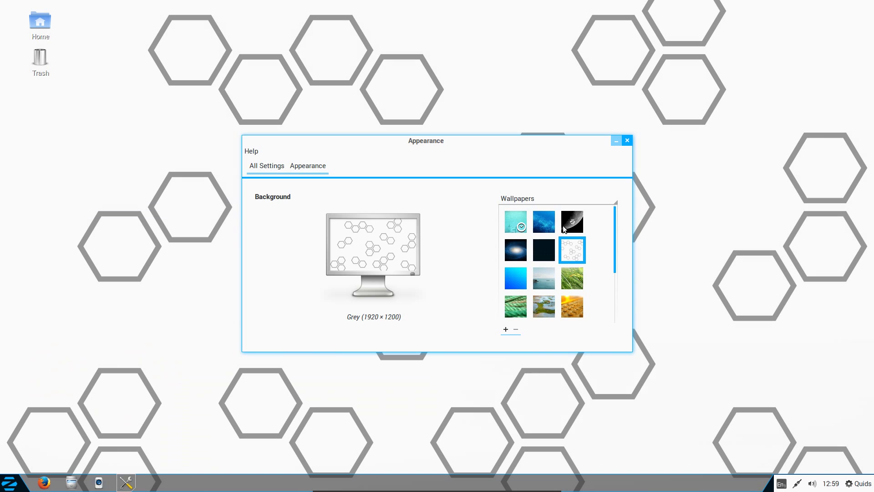
left_click(564, 226)
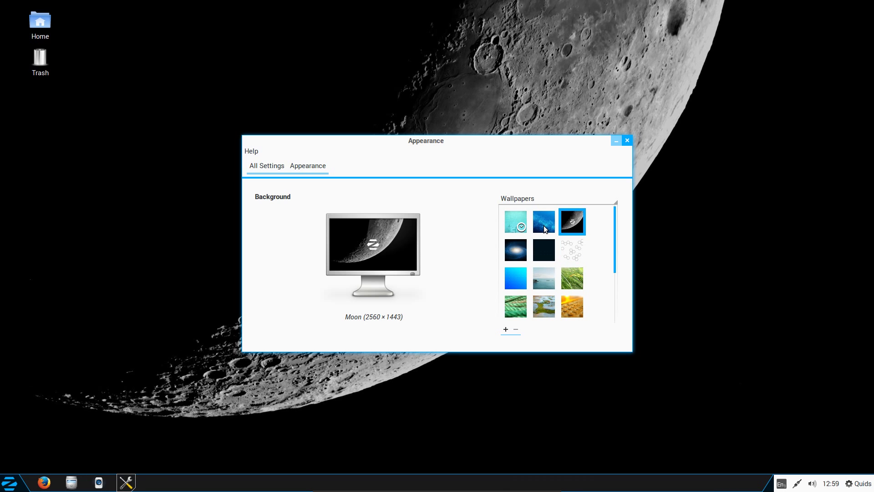
left_click(547, 225)
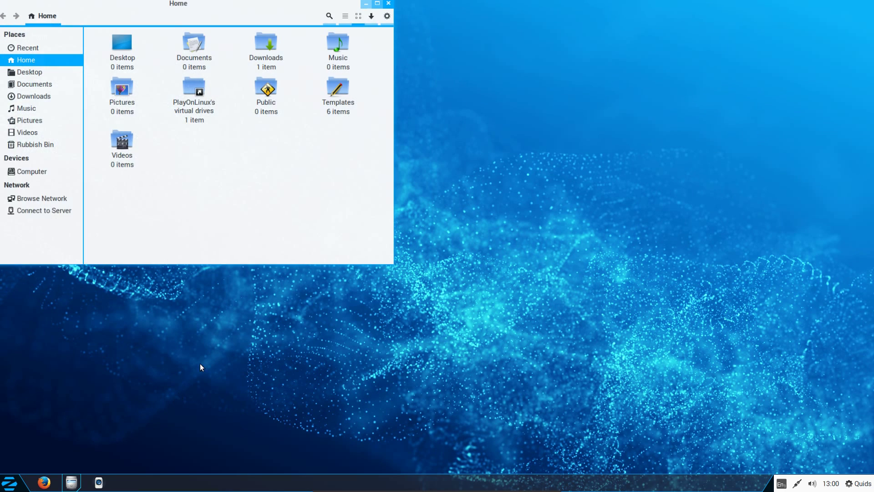
Browse the network, open NAS, mount its TV share, then return to the network overview.
left_click(50, 201)
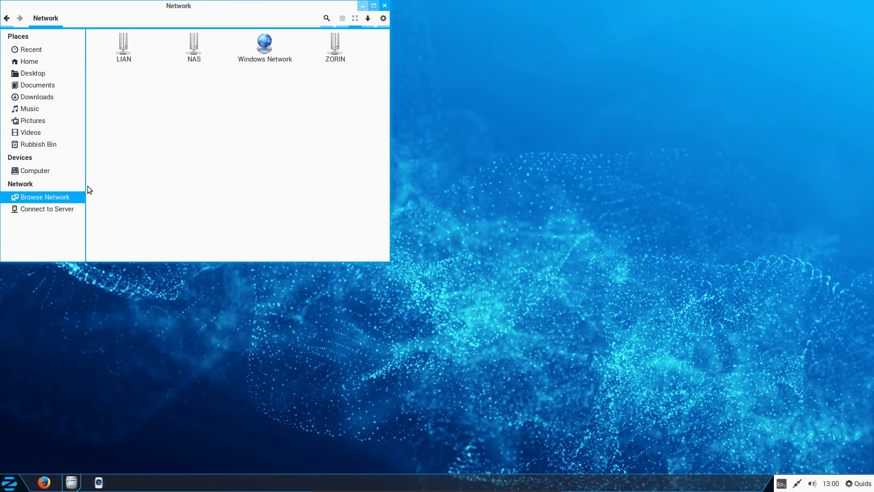
double_click(195, 43)
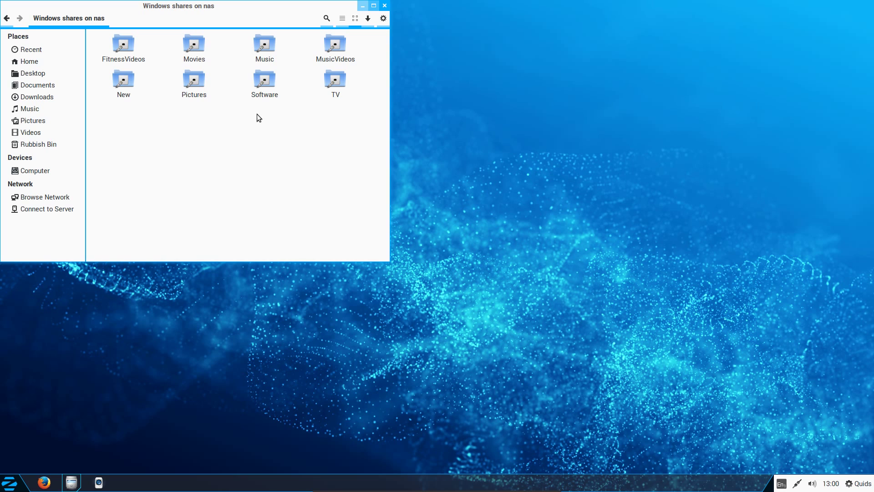
double_click(336, 76)
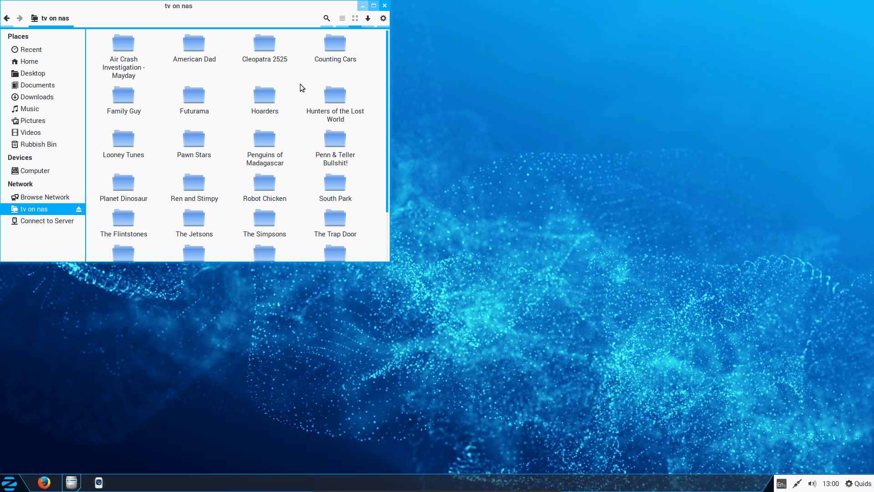
left_click(52, 192)
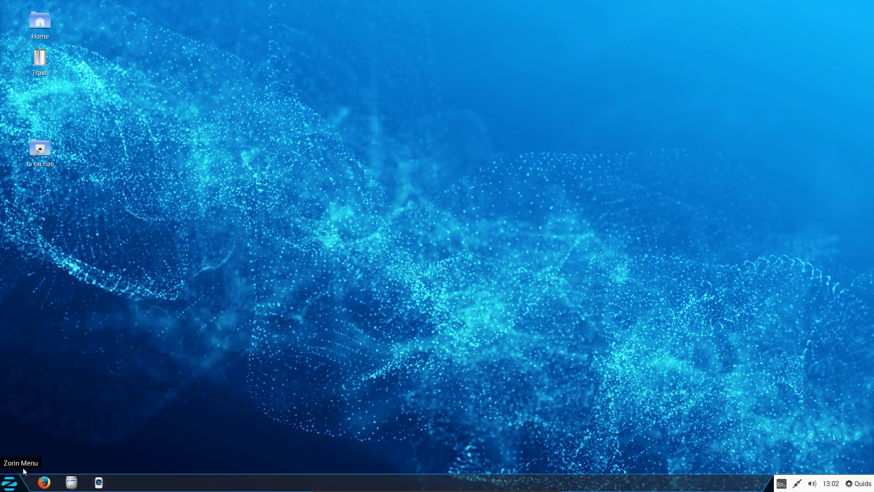
From the Zorin Menu, browse Accessories and Games, then list Internet apps like Firefox and Thunderbird.
left_click(9, 485)
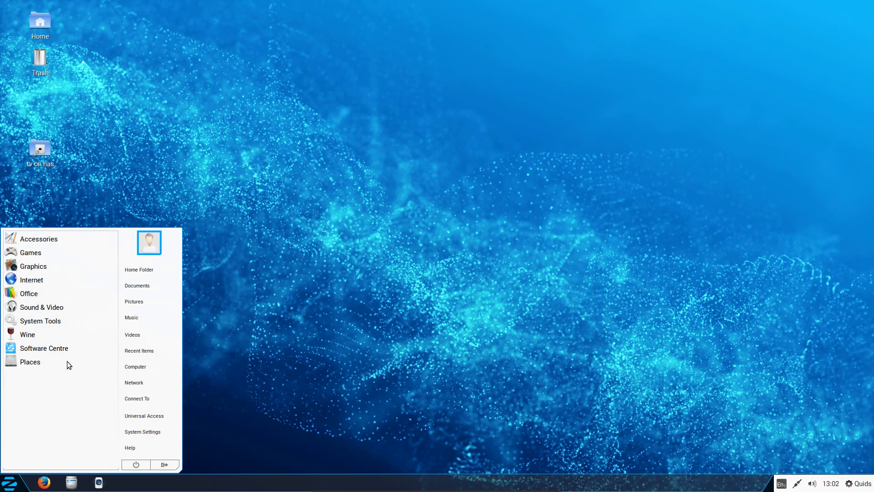
left_click(65, 237)
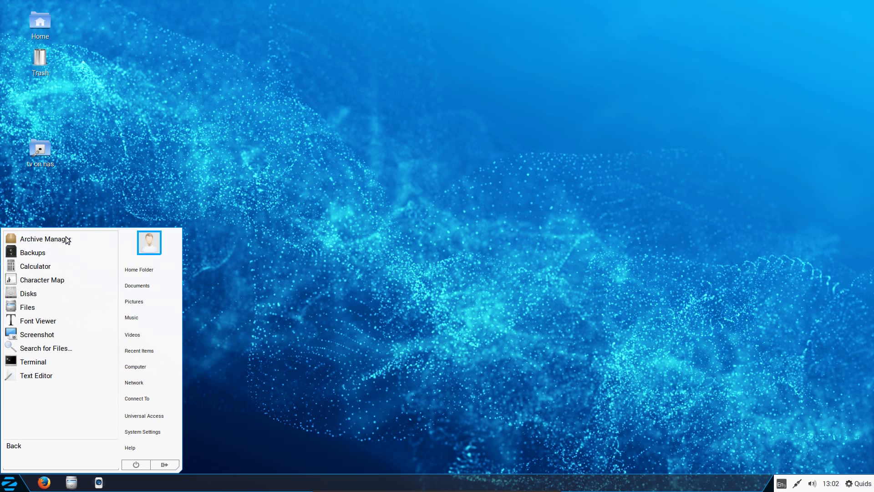
left_click(26, 450)
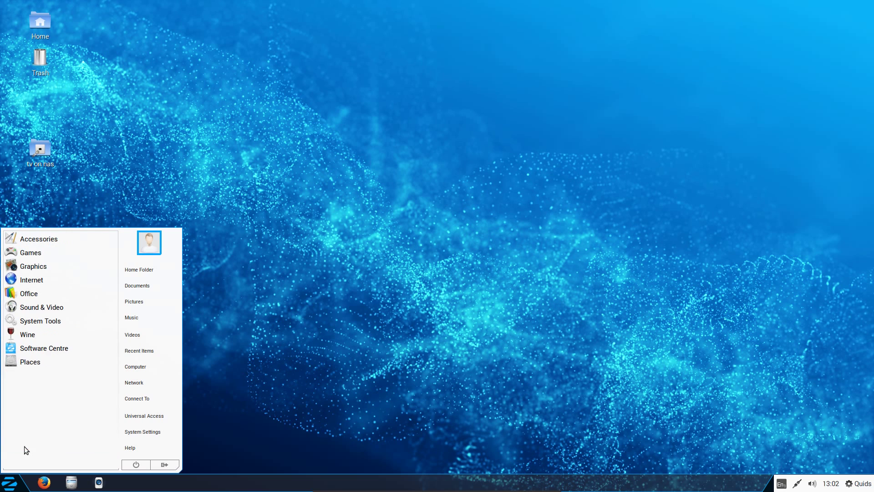
left_click(45, 250)
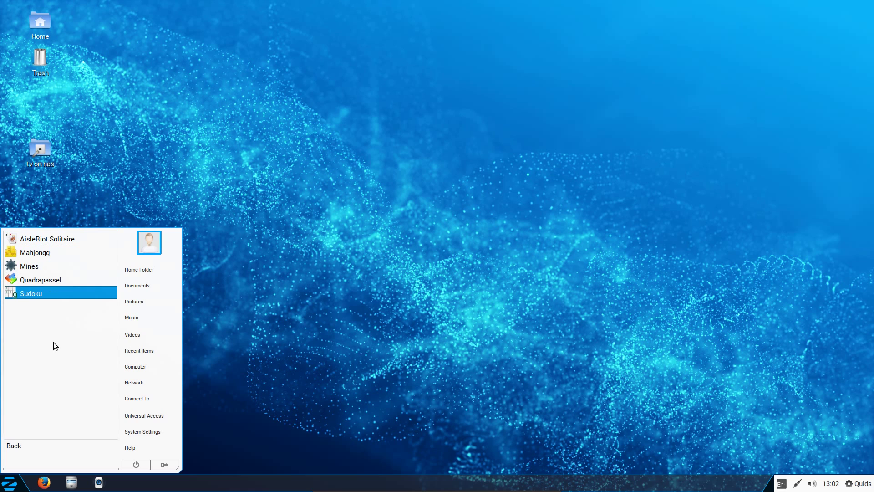
left_click(28, 446)
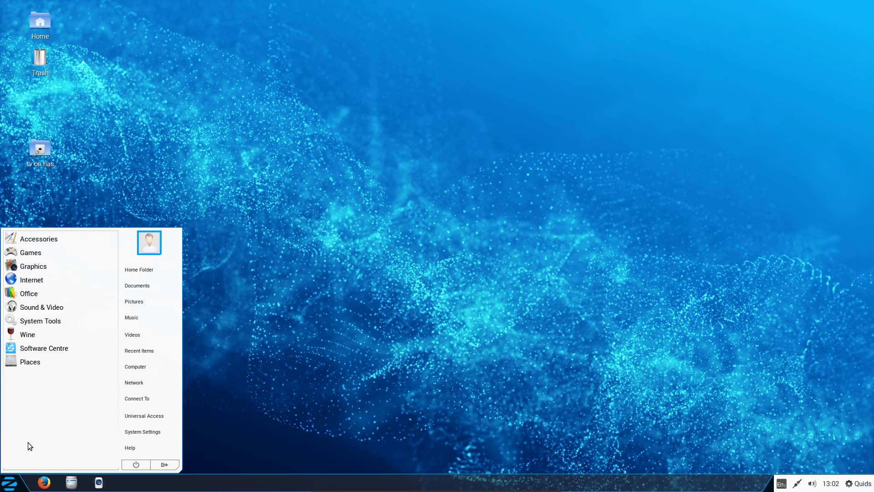
left_click(43, 279)
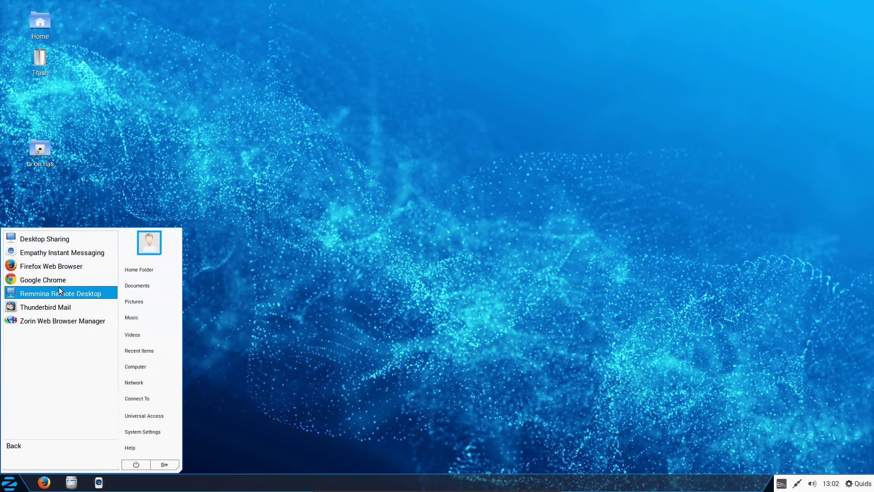
Launch Zorin Web Browser Manager, authorising it with the administrator password.
left_click(75, 321)
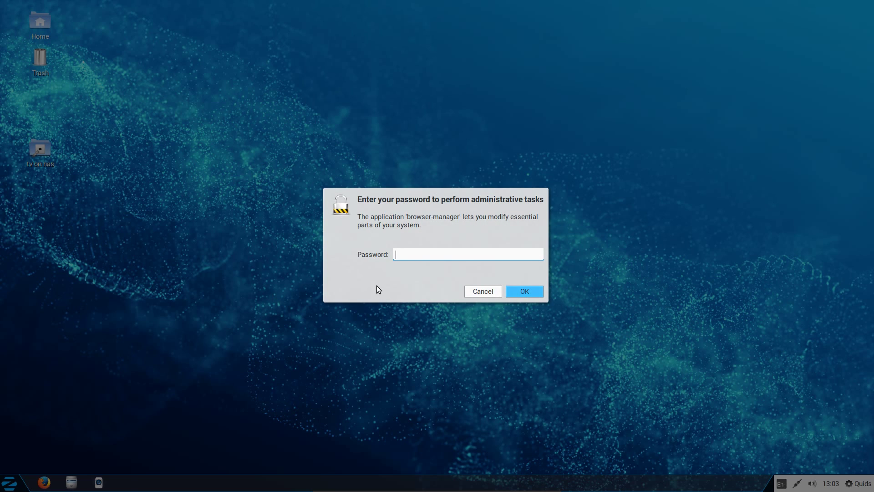
key("Return")
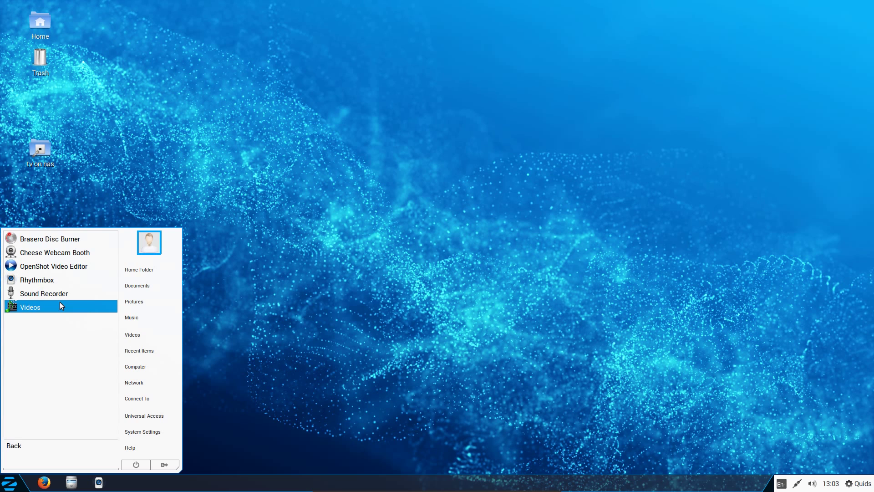
left_click(42, 445)
Review the System Tools and Wine applications, returning to the top-level menu categories.
left_click(46, 320)
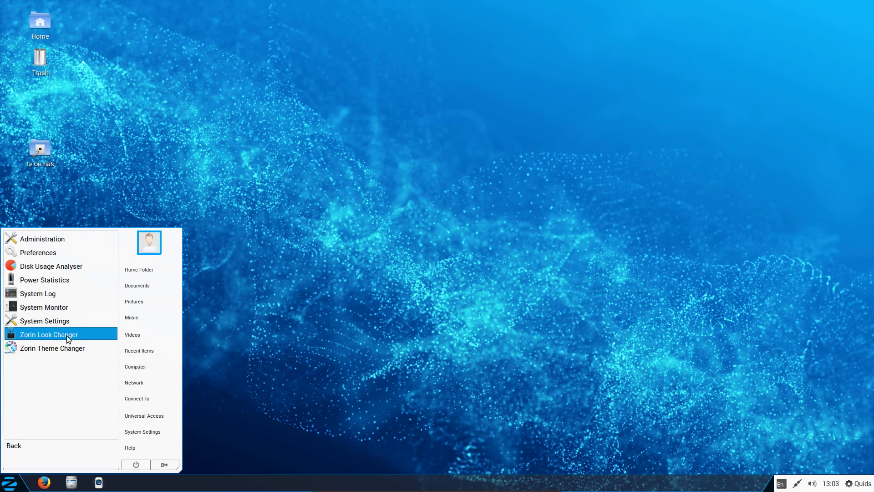
left_click(32, 449)
left_click(69, 337)
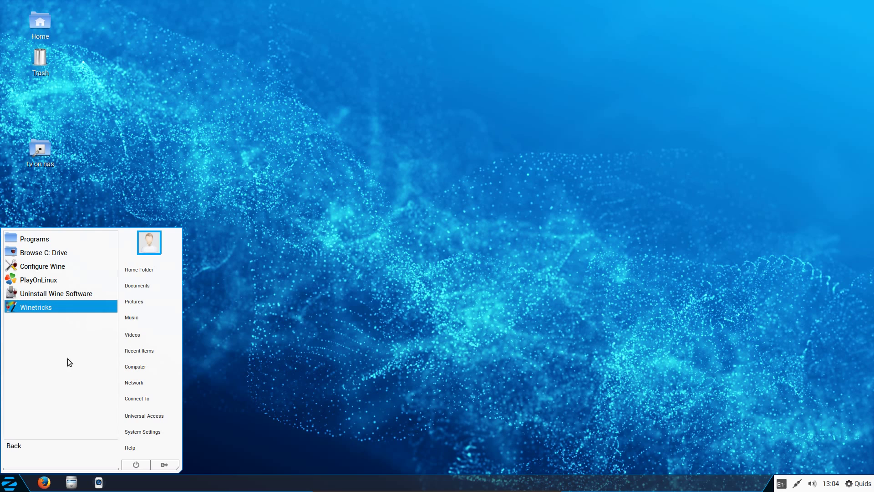
left_click(23, 439)
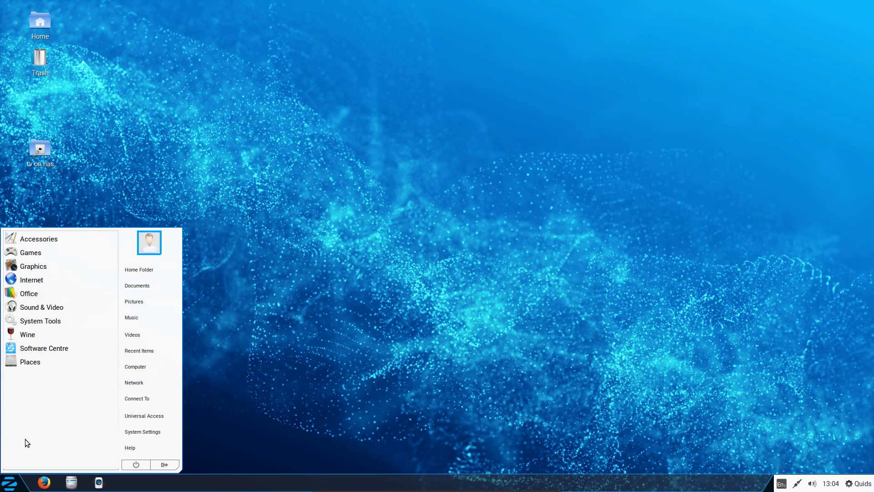
Launch the Software Centre from the Zorin Menu and wait for its featured apps page.
left_click(46, 348)
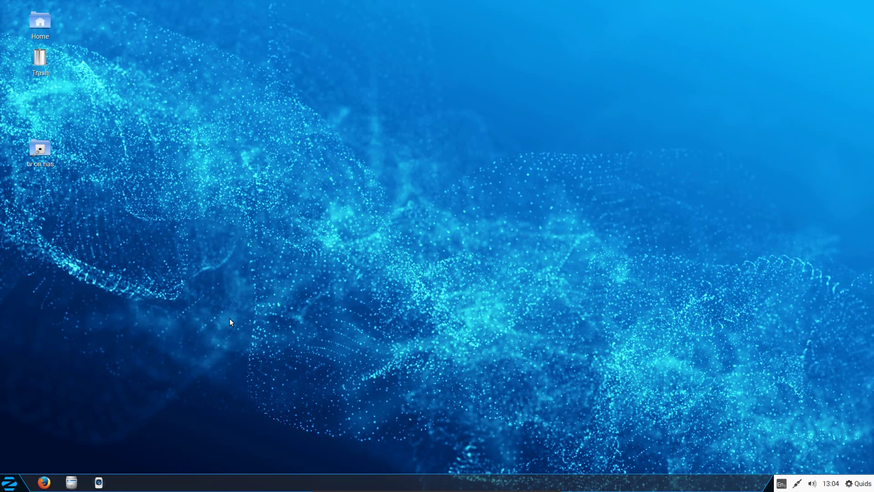